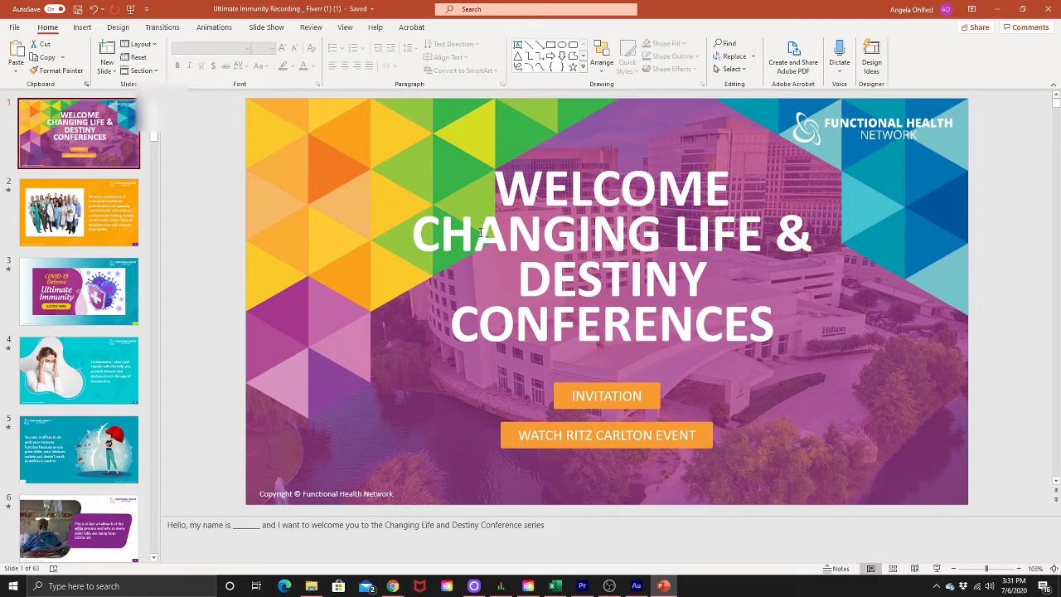
Show the Animation Pane and insert the slide1 voice-over file from the client's Fiverr Gigs2 subfolder onto slide 1
click(214, 28)
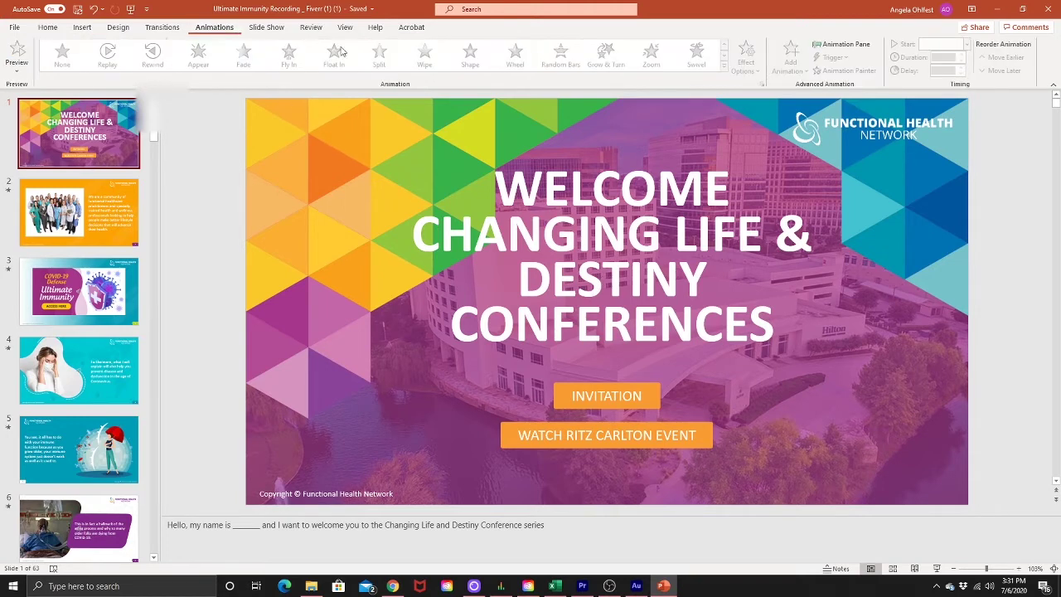
click(845, 45)
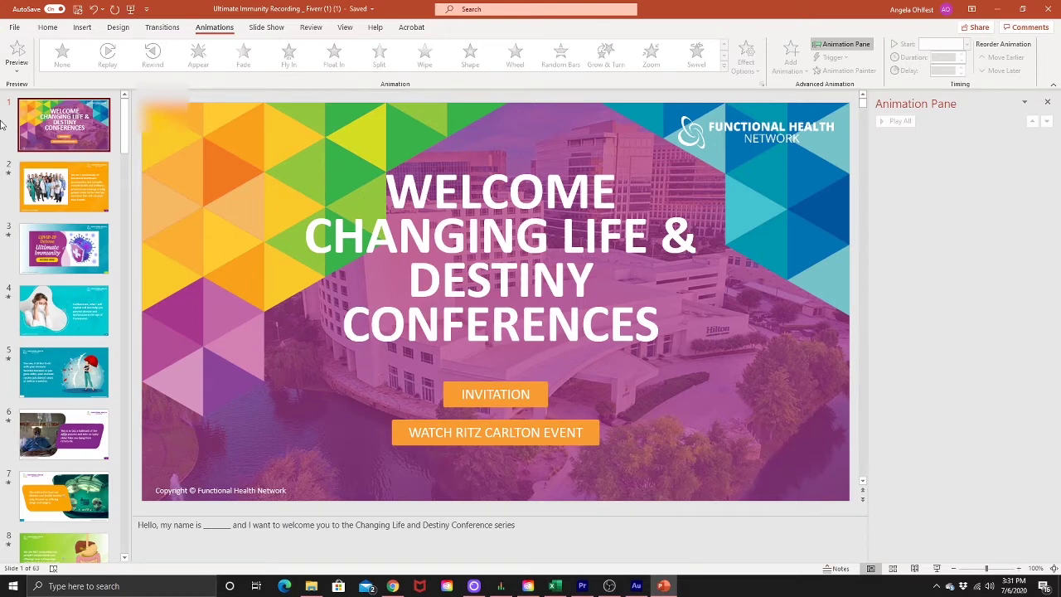
click(83, 31)
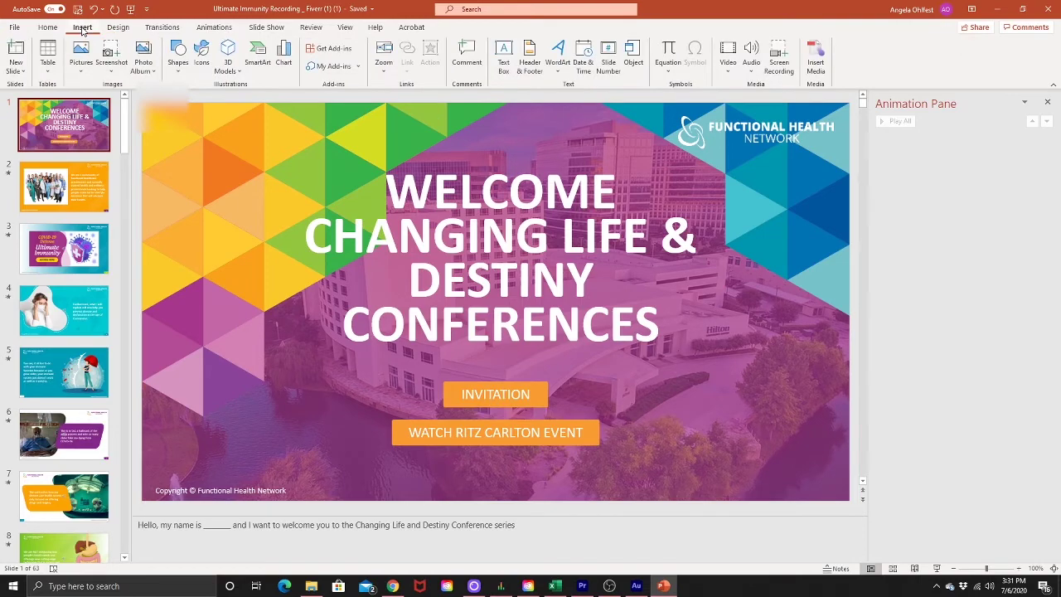
click(755, 58)
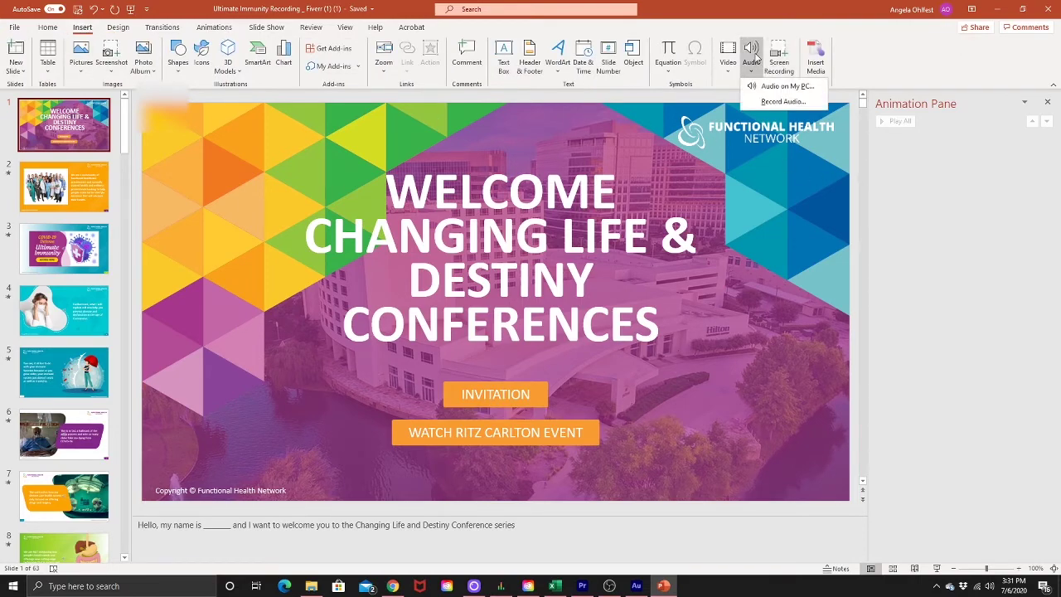
click(786, 86)
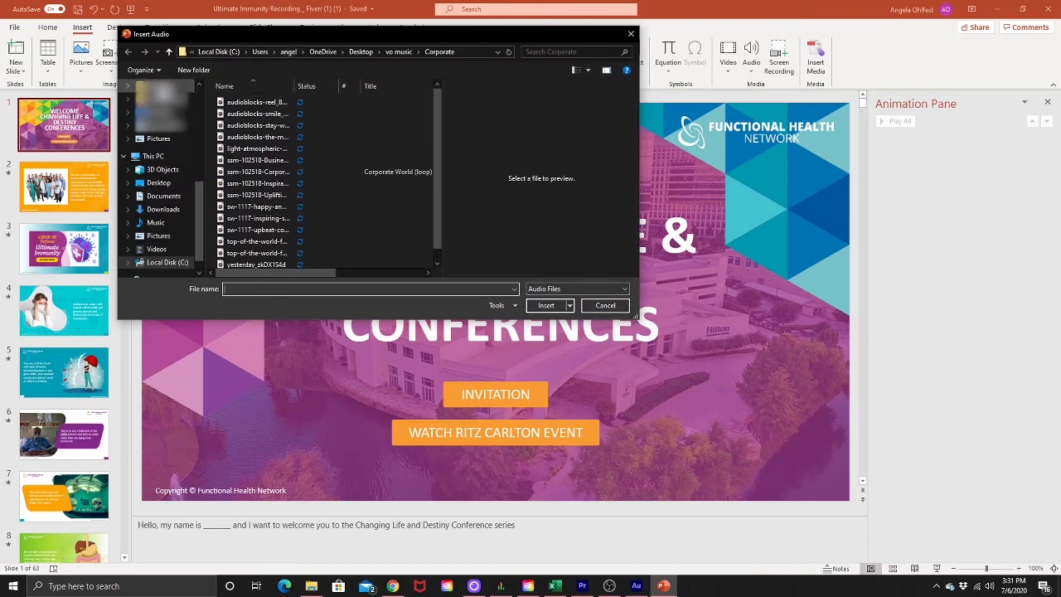
scroll(166, 116, up, 5)
click(165, 124)
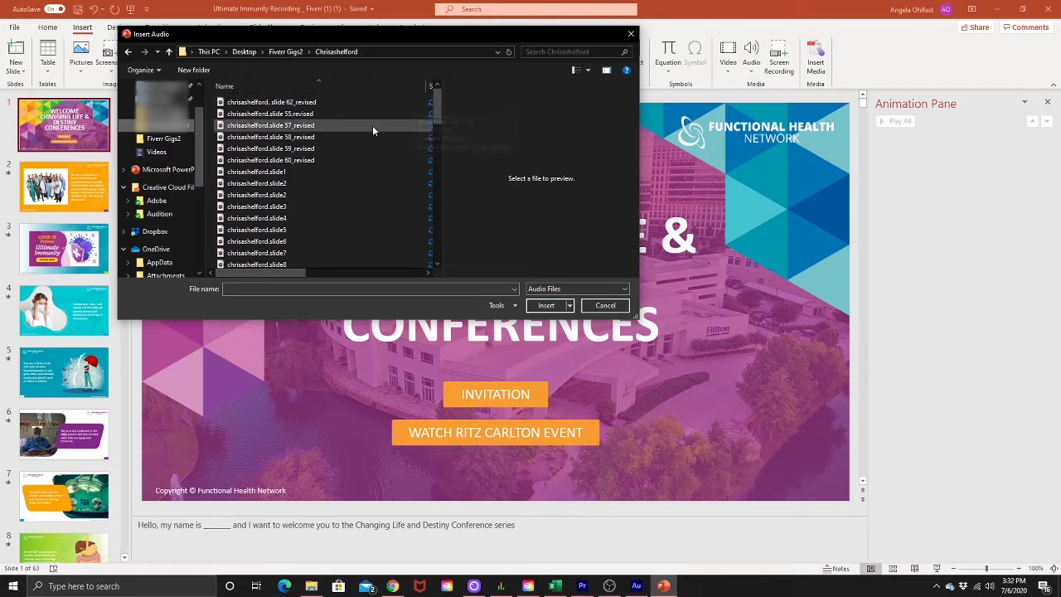
scroll(314, 146, down, 1)
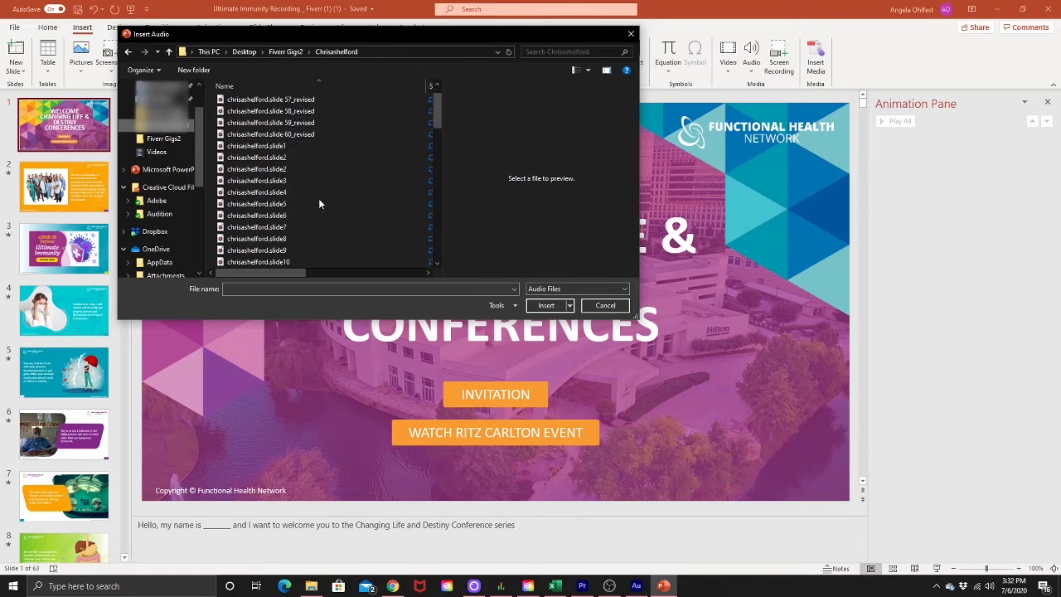
click(256, 148)
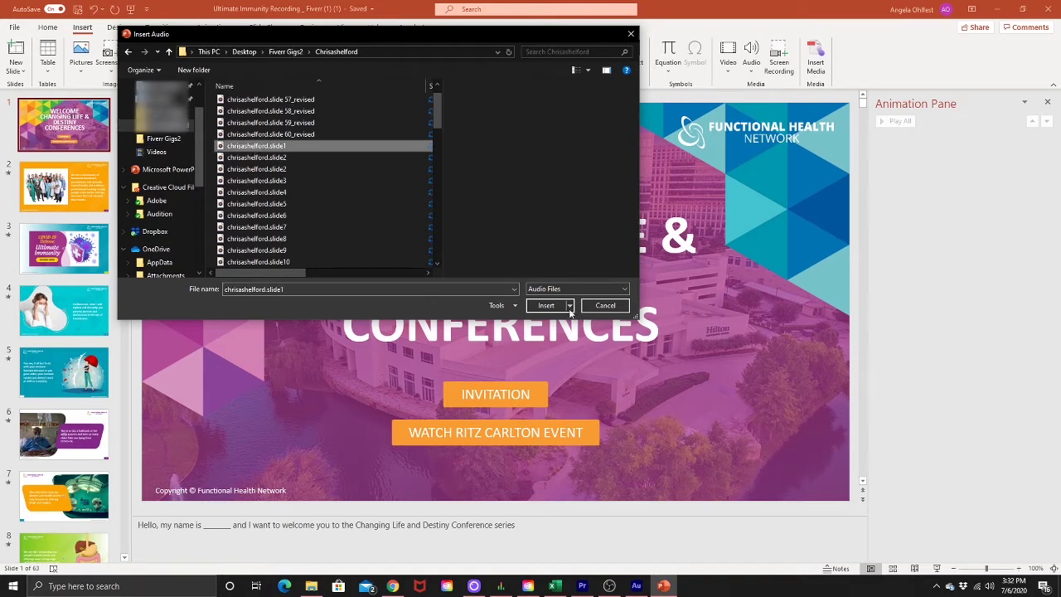
click(546, 306)
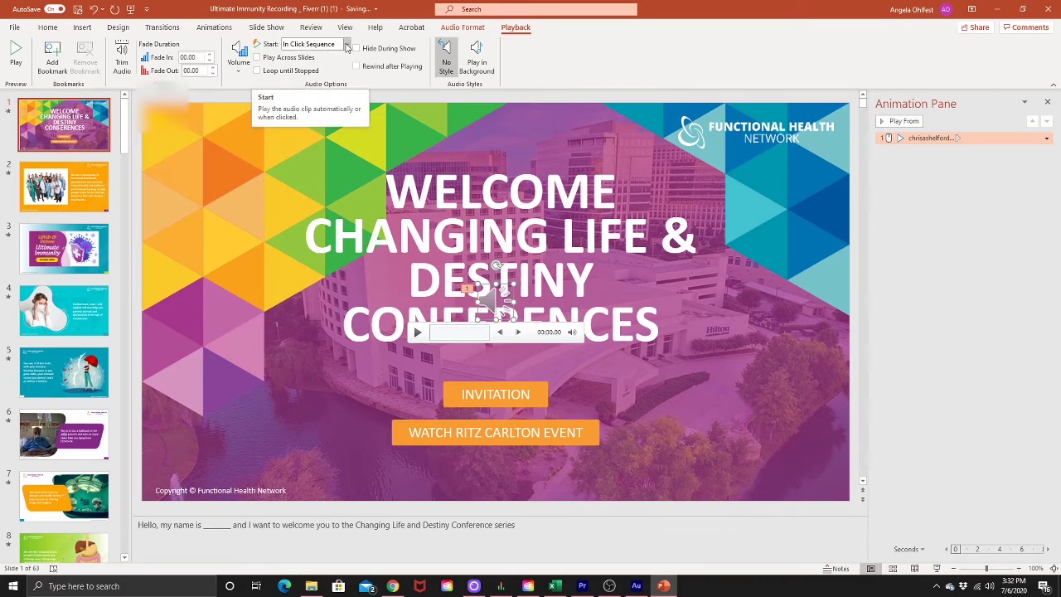
Set the voice-over on slide 1 to start automatically and hide its icon during the show
click(346, 48)
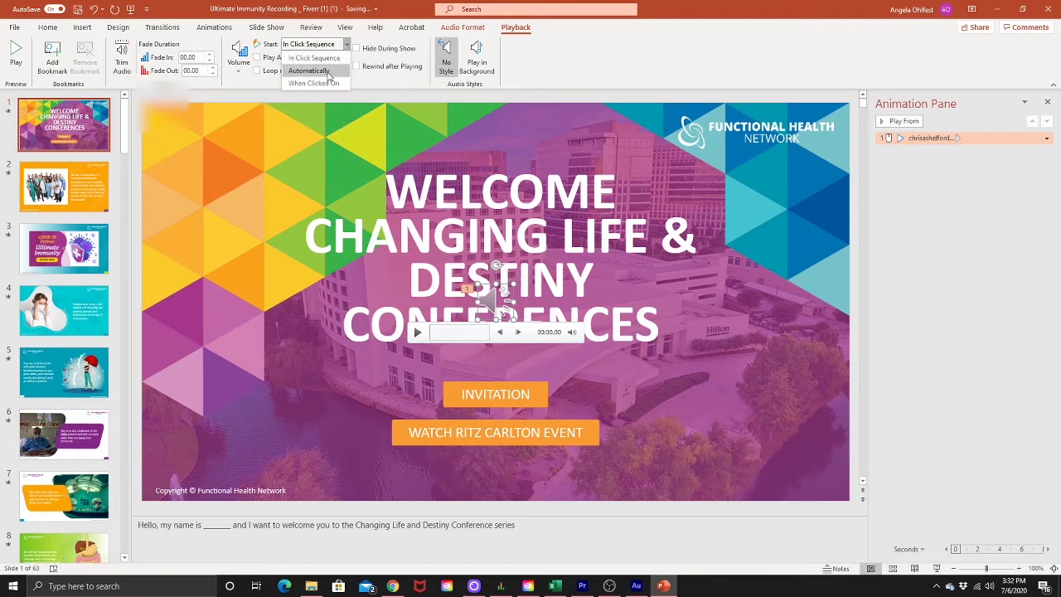
click(325, 71)
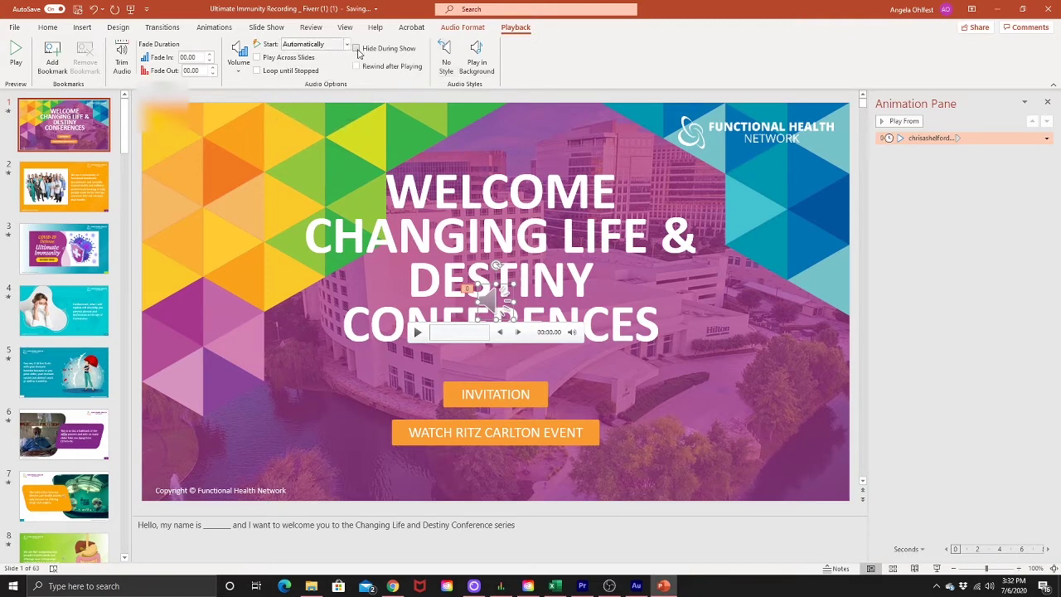
click(356, 48)
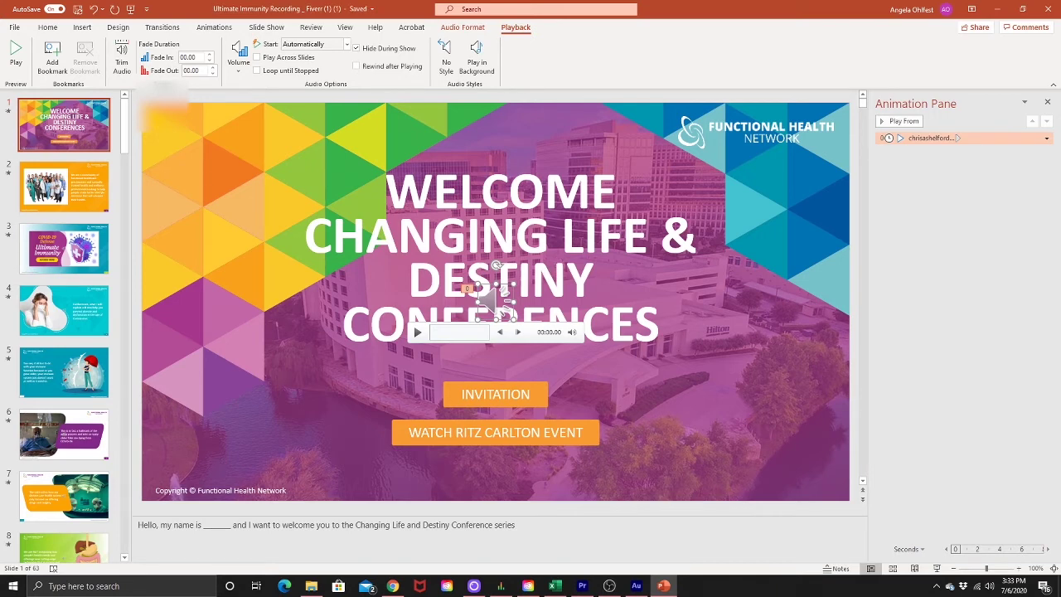
Examine the advance-slide timing options for slide 1's transition
click(163, 28)
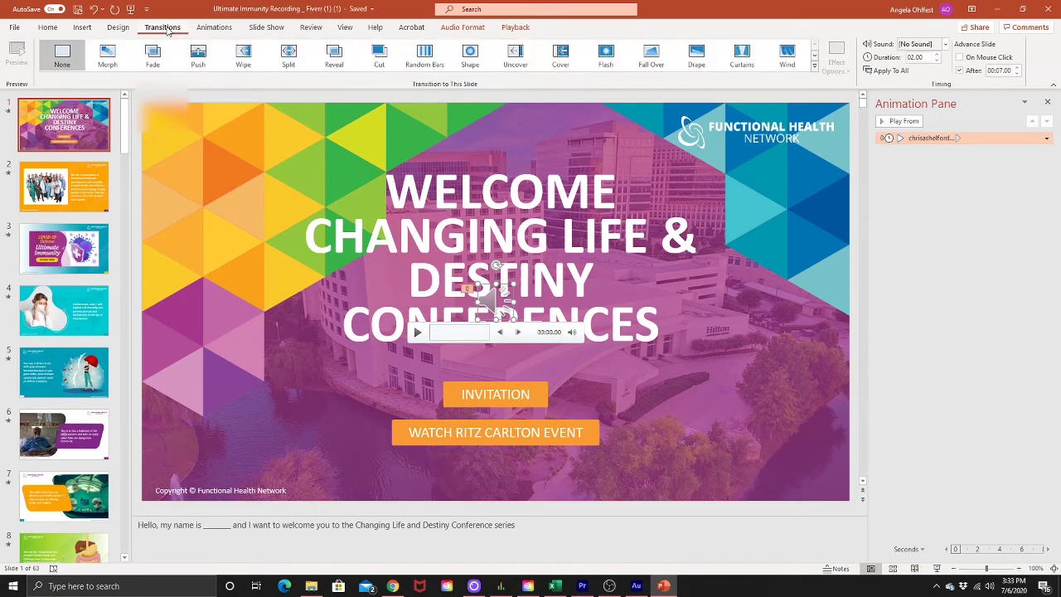
click(962, 58)
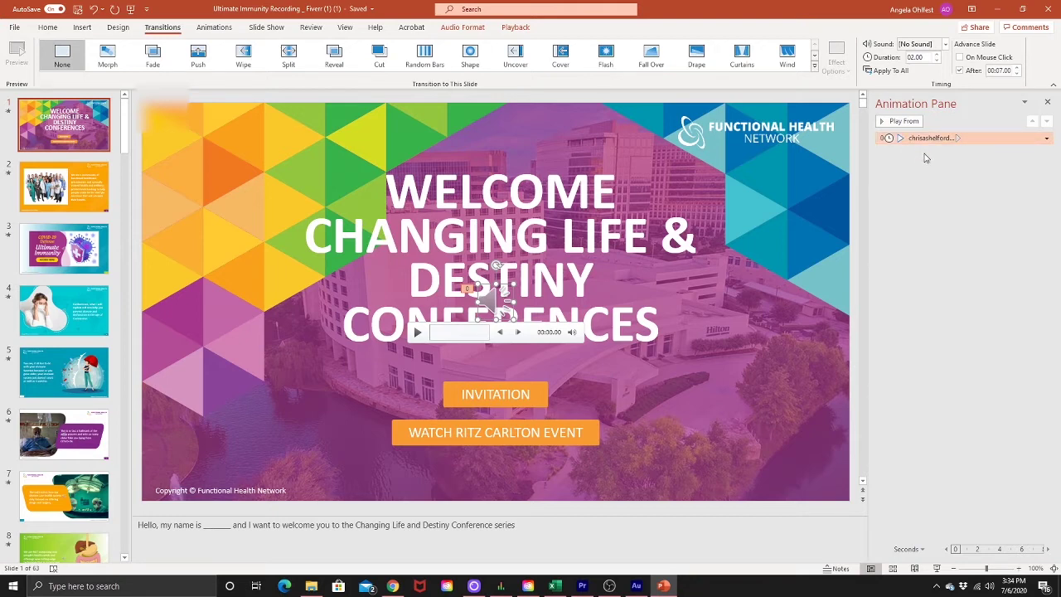
Set the voice-over's animation to Start With Previous and move its icon beside the end of the word CONFERENCES
click(1047, 139)
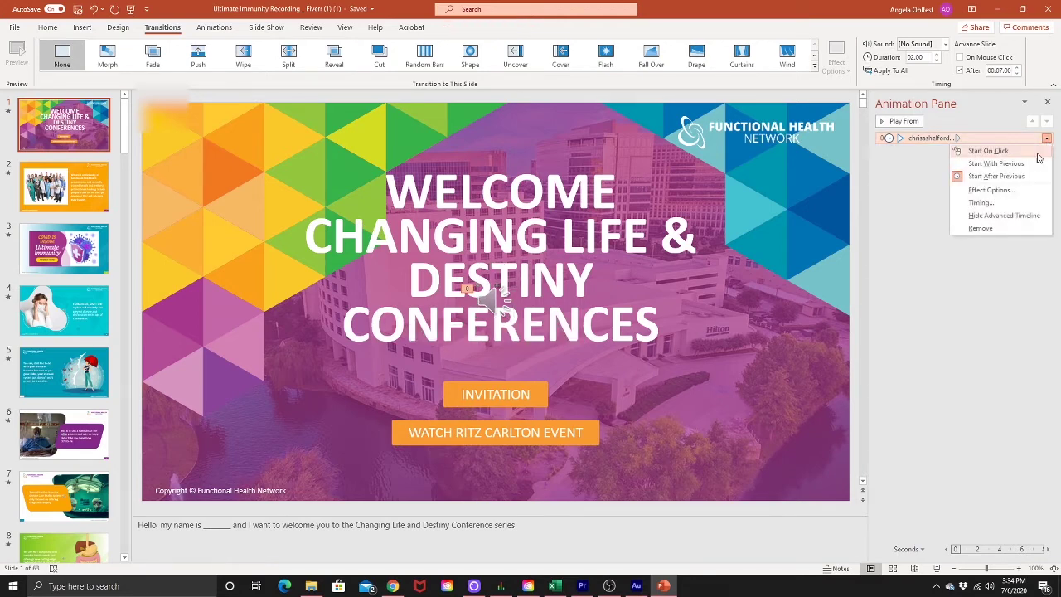
click(1000, 165)
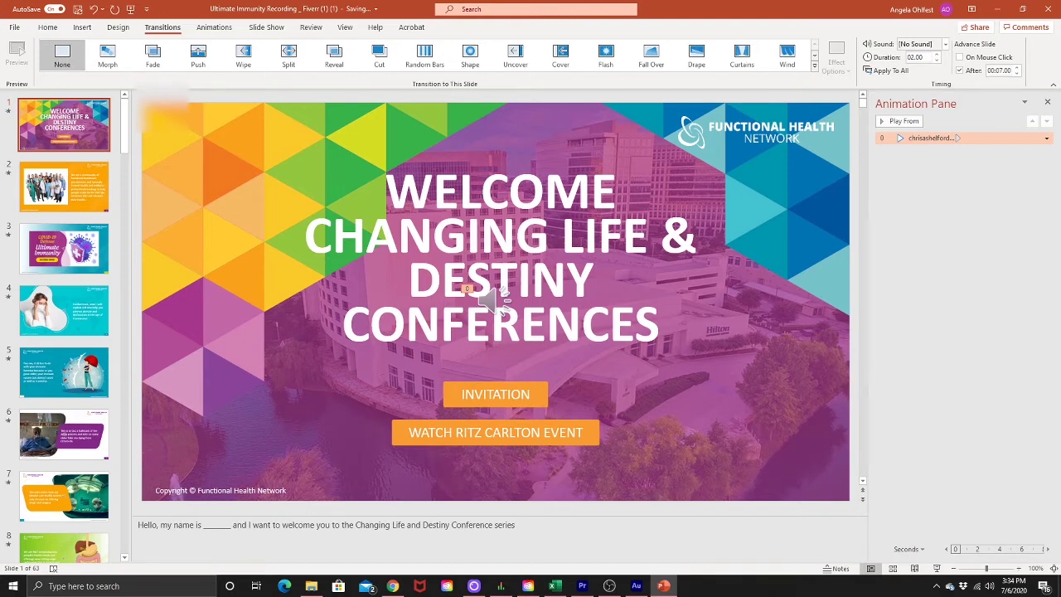
drag(496, 297, 655, 304)
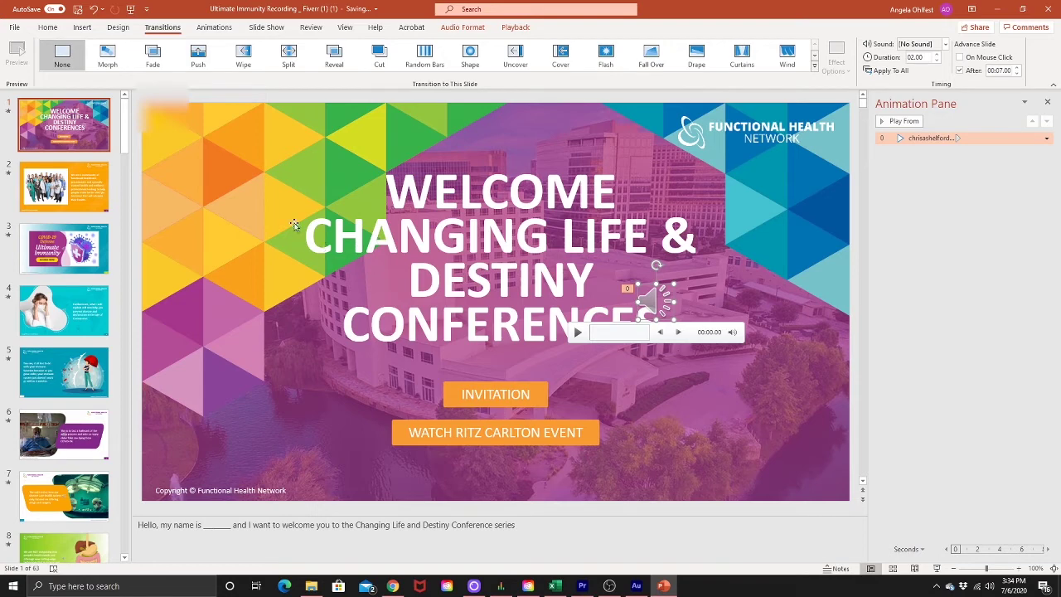
Insert the music file sw-1117-inspiring-soft-background-47 from the vo music > Corporate folder onto slide 1
click(82, 27)
click(753, 64)
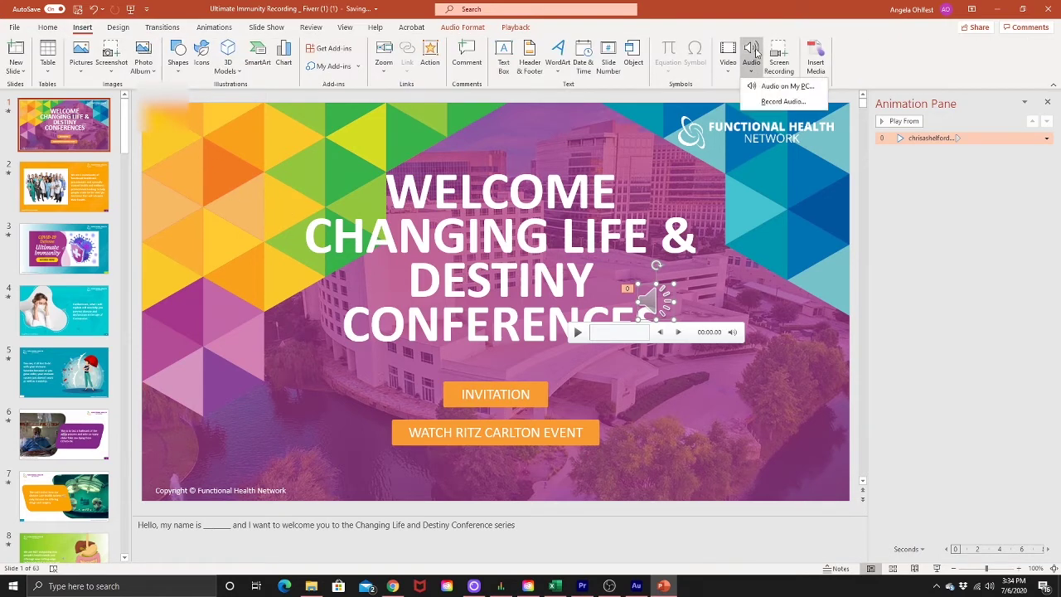
click(775, 88)
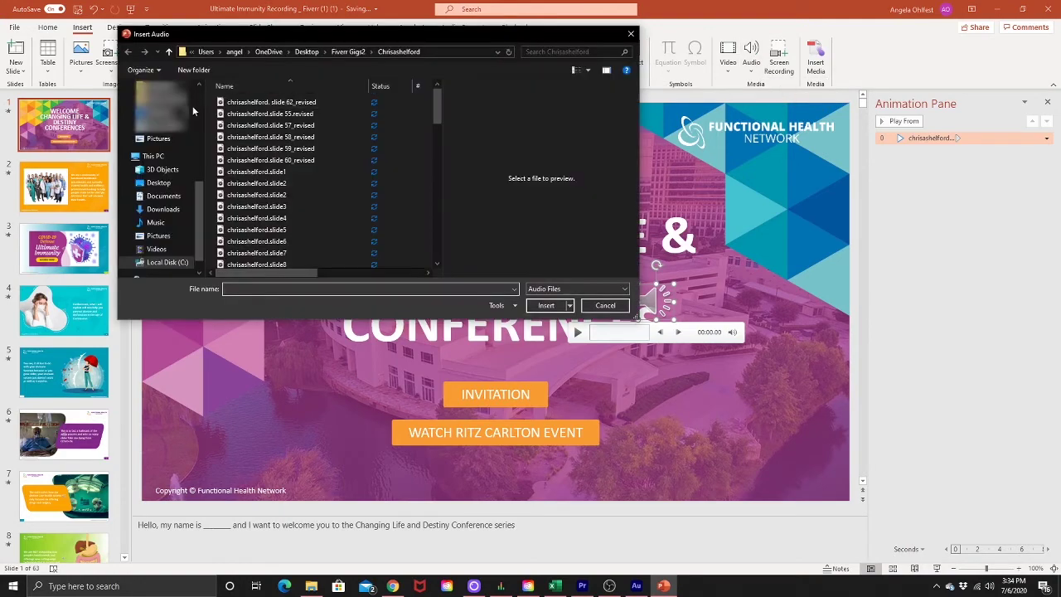
click(282, 218)
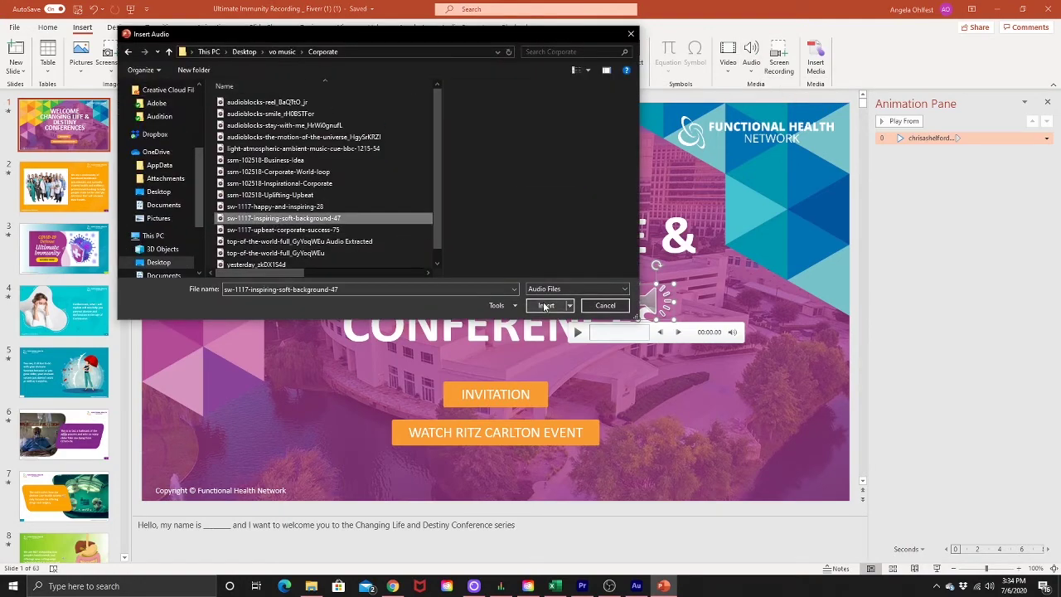
click(548, 306)
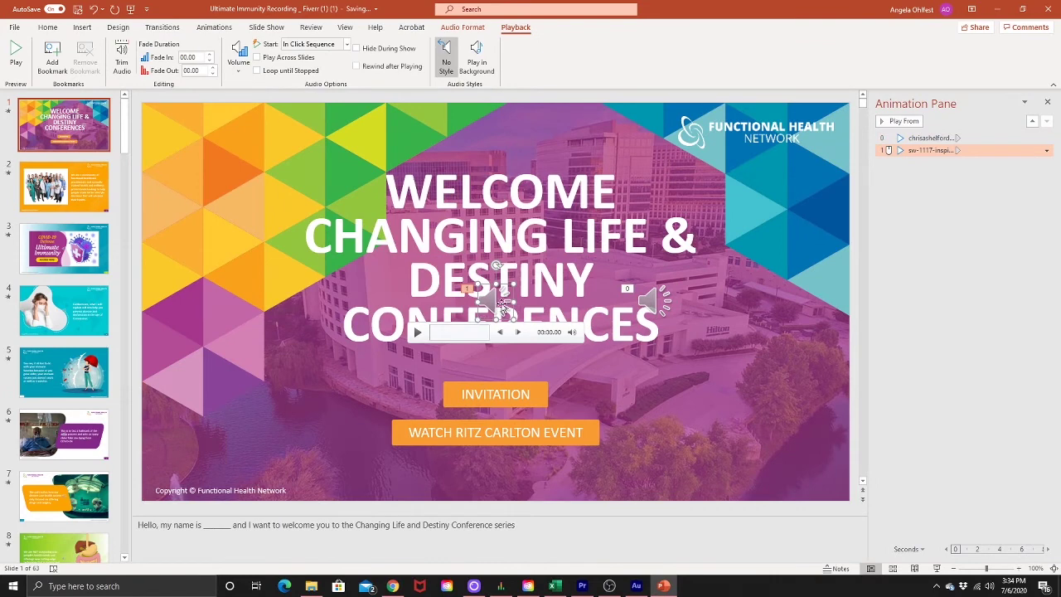
Preview the inserted music clip on slide 1 and check its playback volume
click(418, 334)
click(418, 334)
mouse_move(578, 334)
click(418, 334)
click(418, 333)
mouse_move(572, 328)
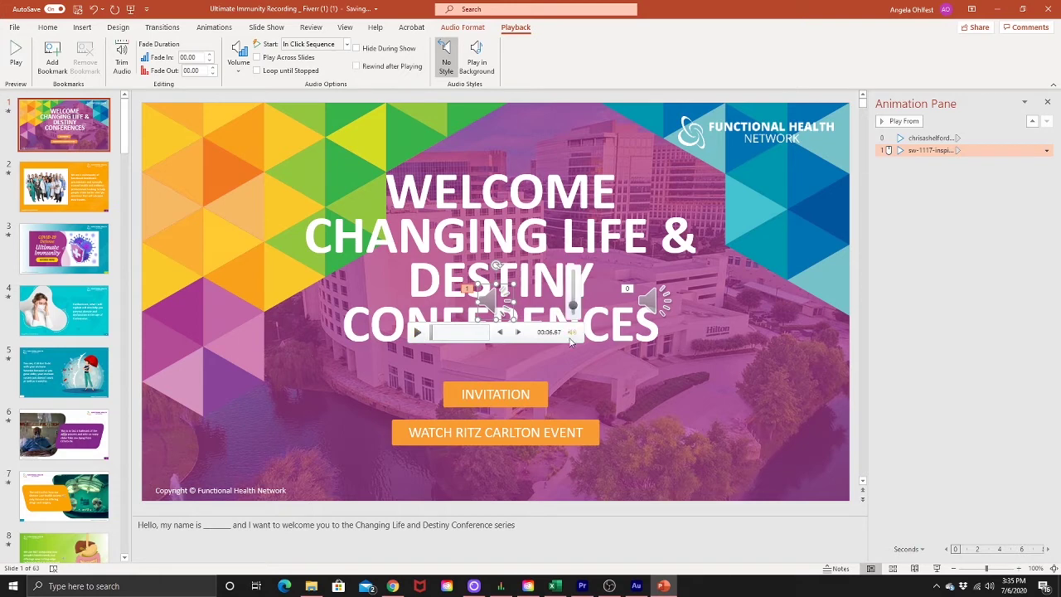
Set the music to start automatically, hide during the show, play across slides and loop until stopped
click(348, 47)
click(327, 72)
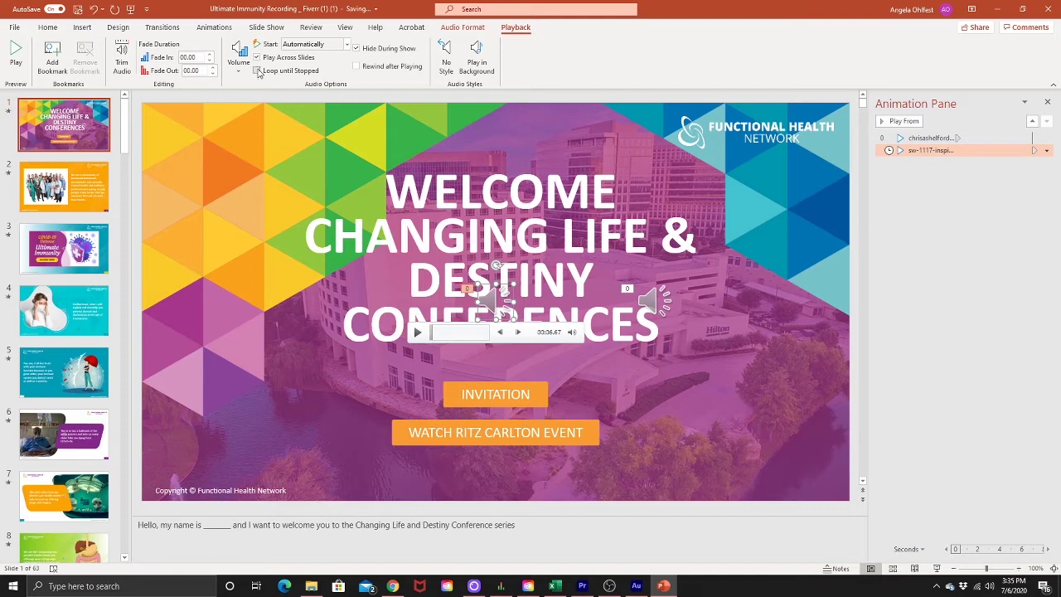
click(258, 70)
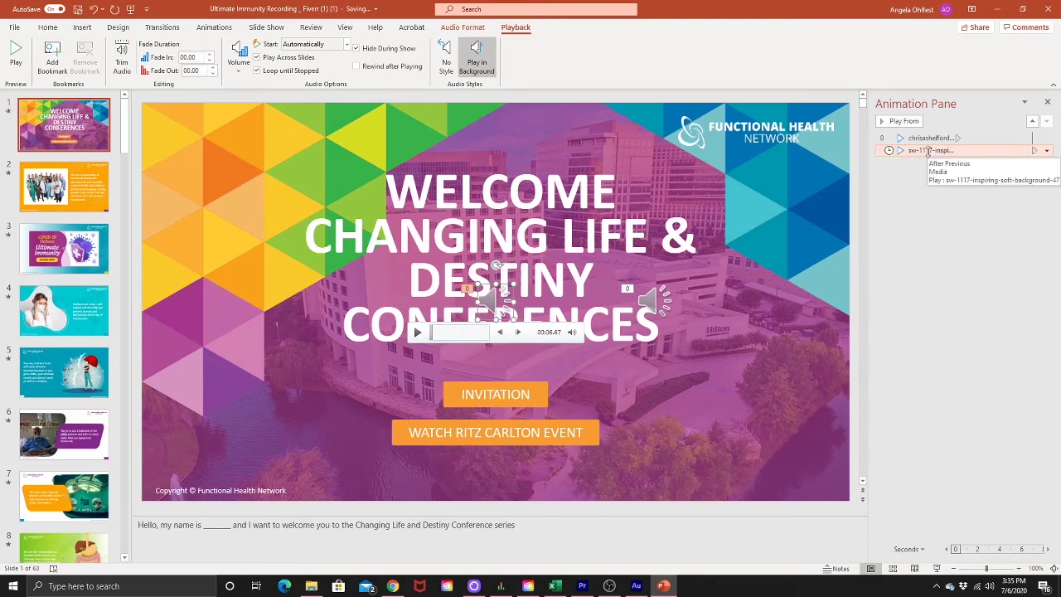
Move the music clip above the voice-over in the animation order and set it to Start With Previous
drag(929, 153, 932, 139)
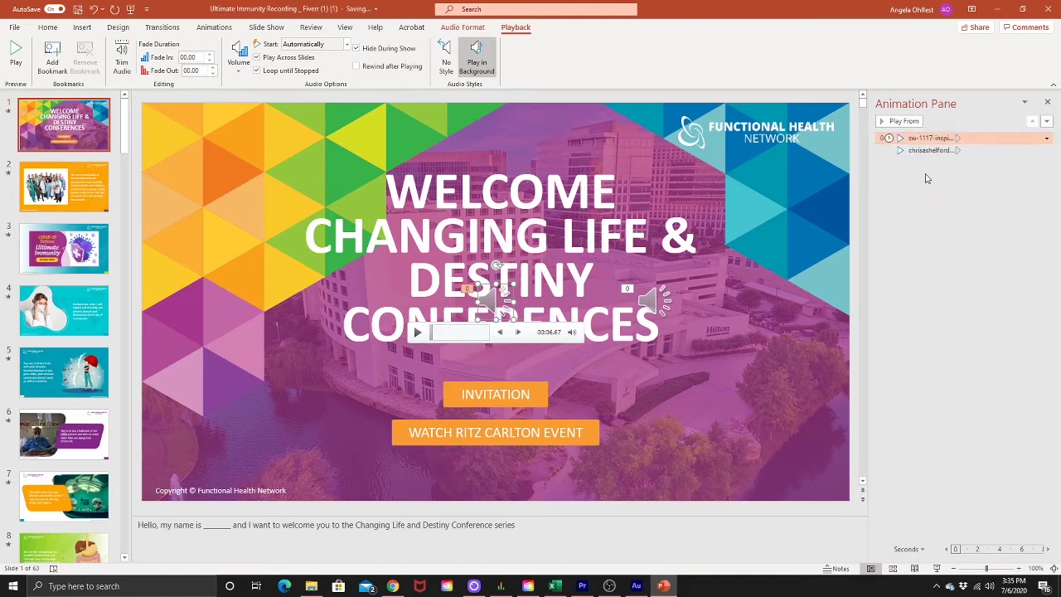
click(1047, 138)
click(995, 165)
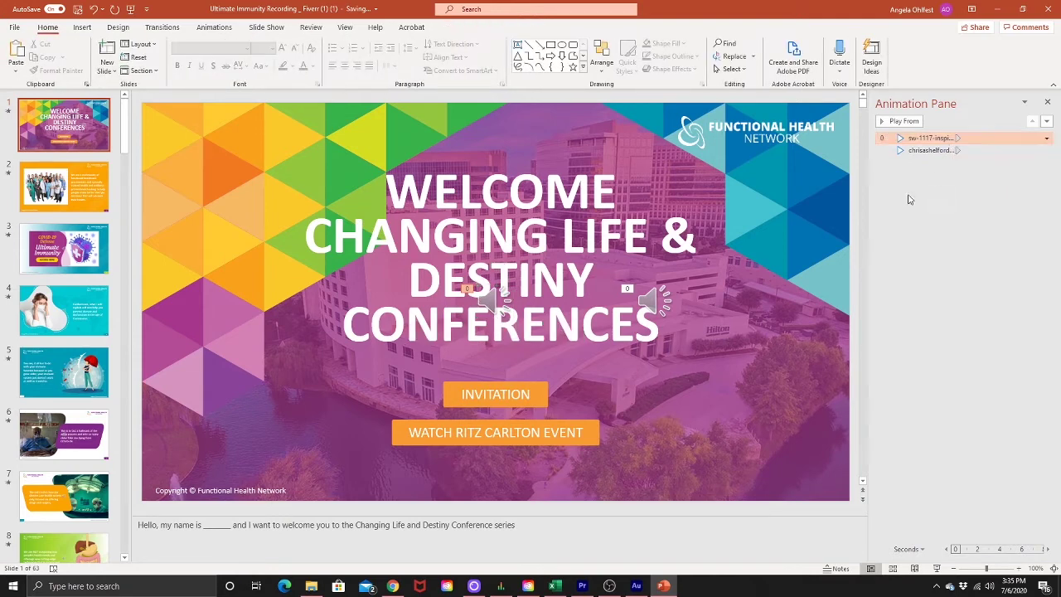
click(919, 199)
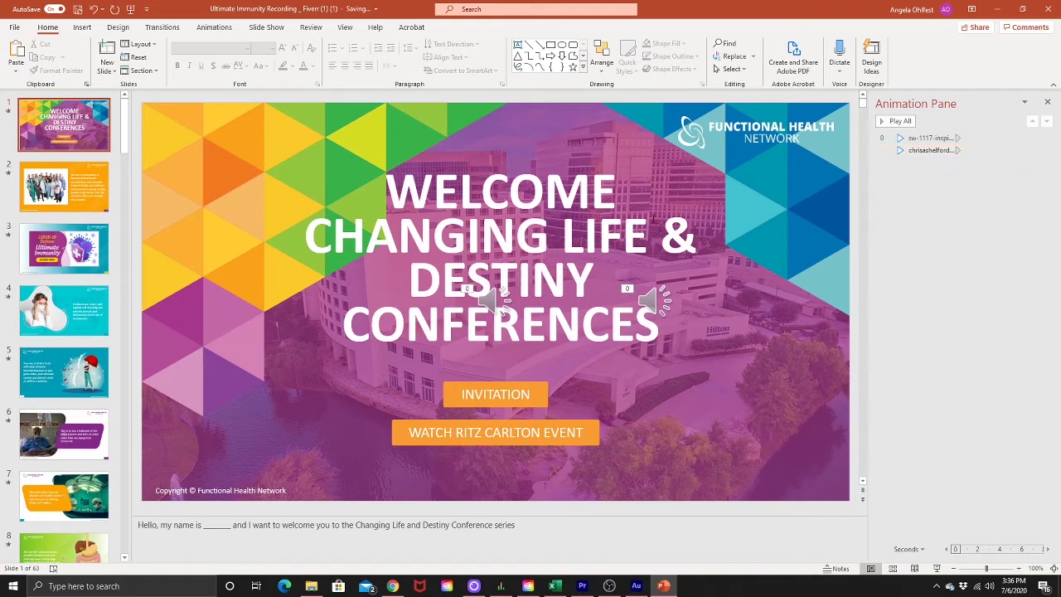
Go to slide 50 and preview all of its animations
mouse_move(510, 315)
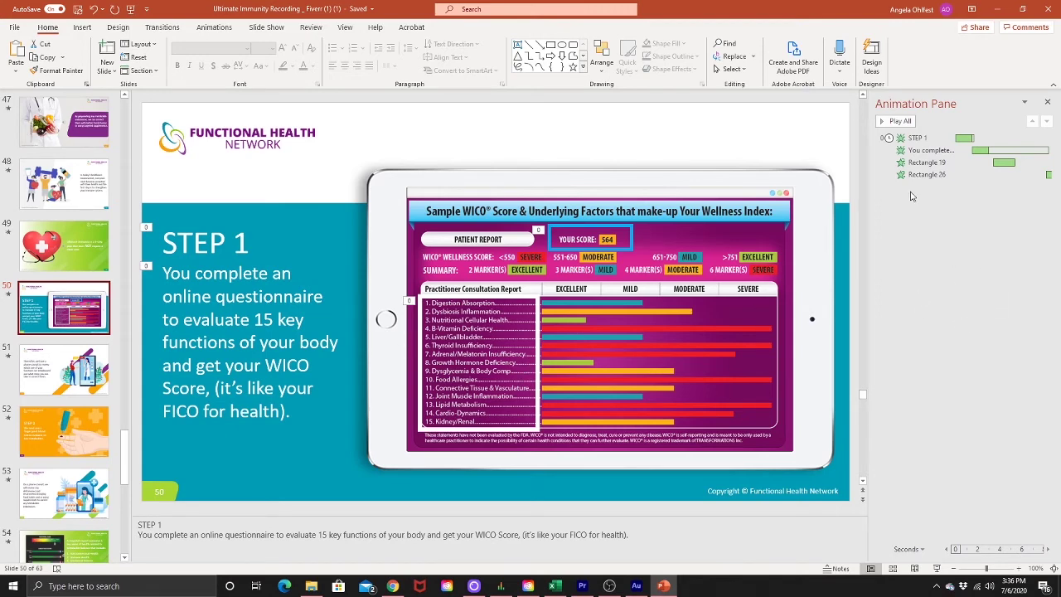
click(898, 121)
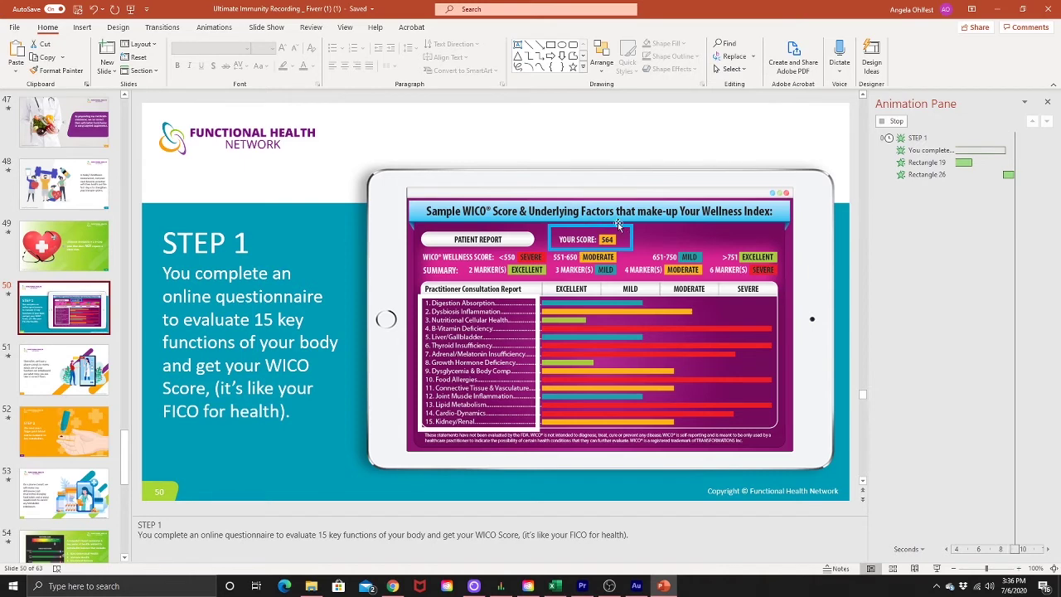
Insert the slide50 voice-over file from the client's Fiverr Gigs2 subfolder onto slide 50
click(82, 26)
click(752, 54)
click(781, 84)
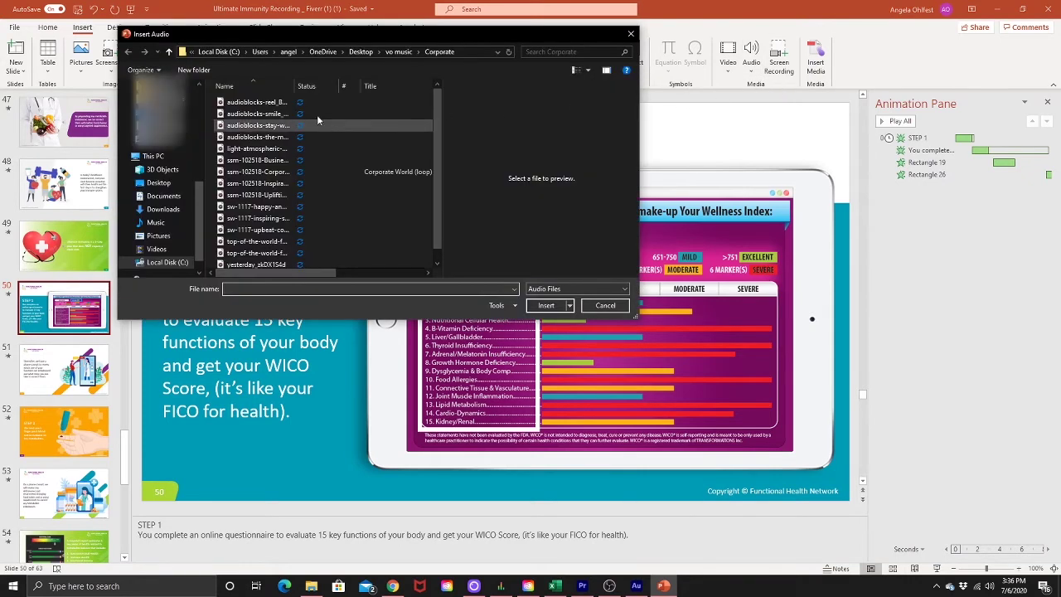
scroll(158, 199, up, 5)
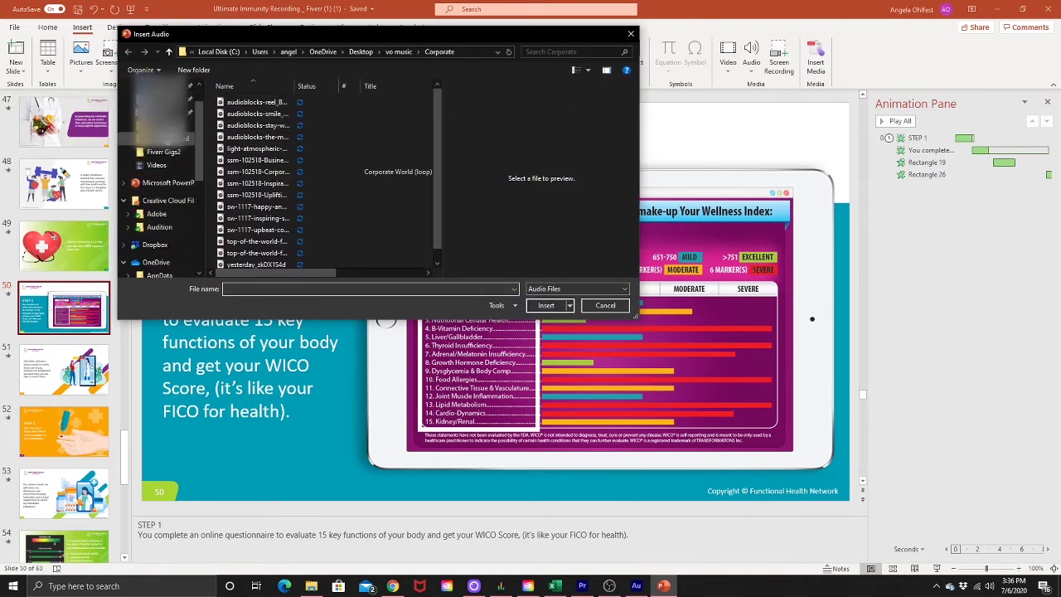
click(161, 138)
scroll(412, 102, down, 3)
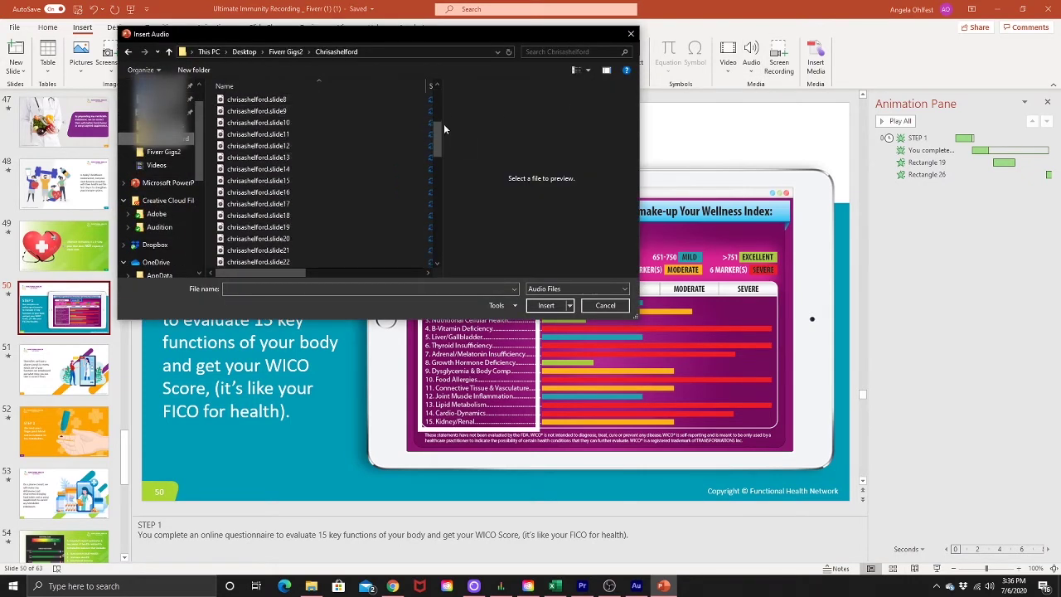
drag(441, 129, 439, 216)
click(255, 185)
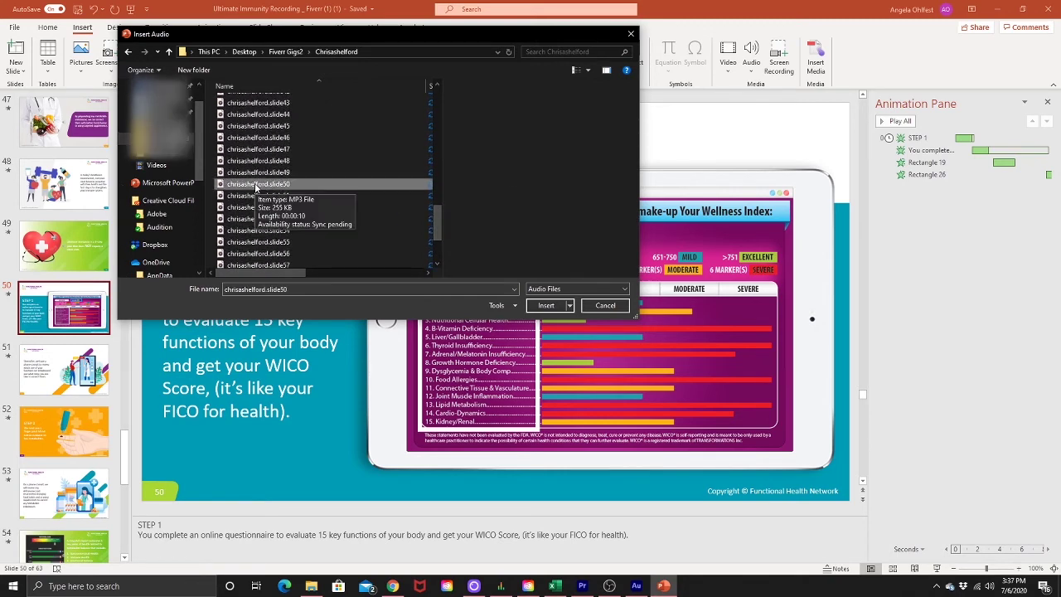
click(546, 305)
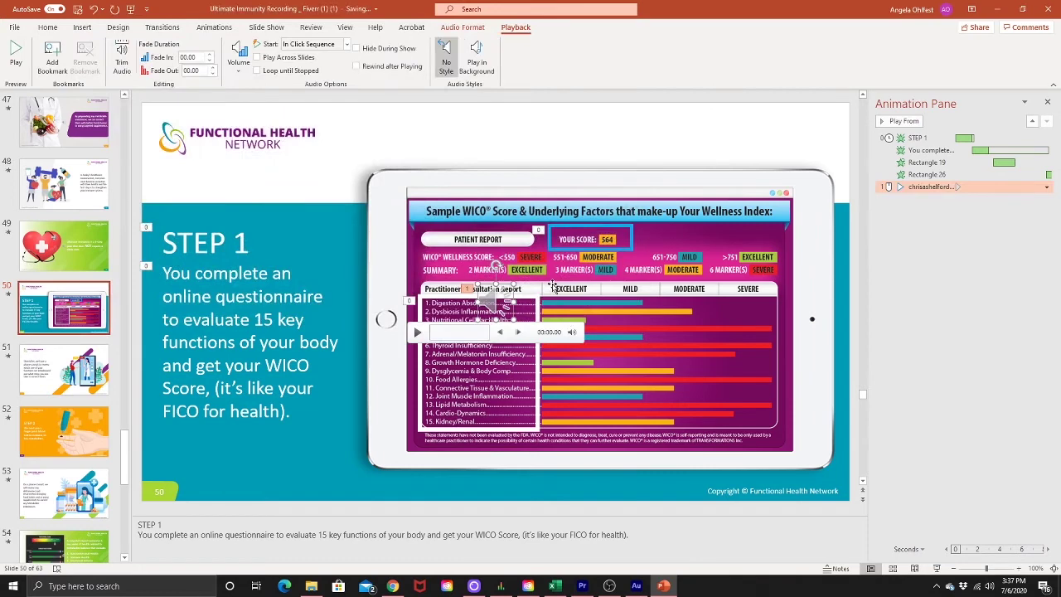
Hide the slide 50 voice-over during the show and set it to start automatically
click(357, 49)
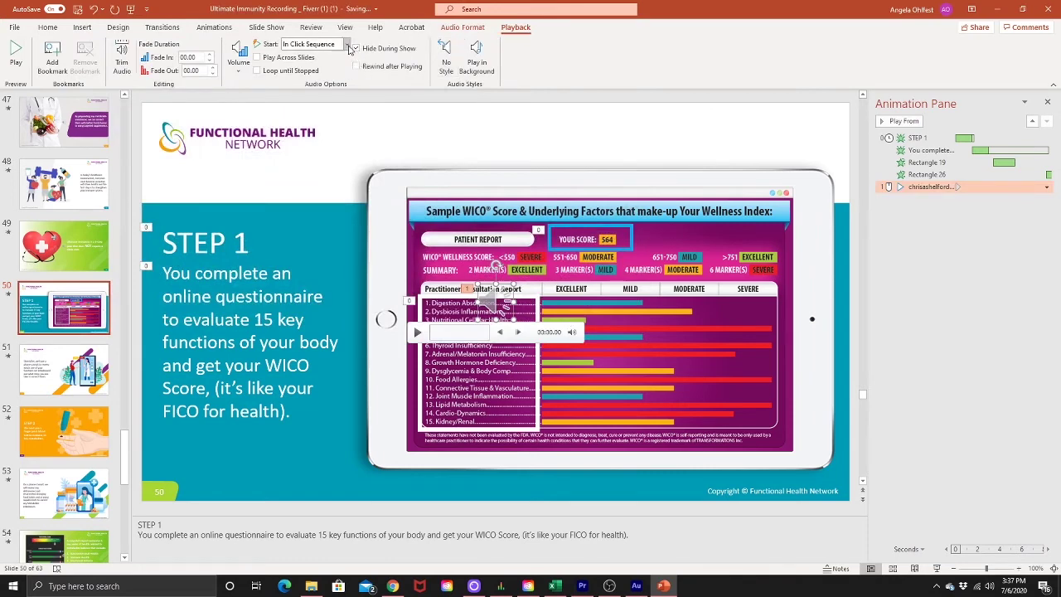
click(347, 44)
click(313, 70)
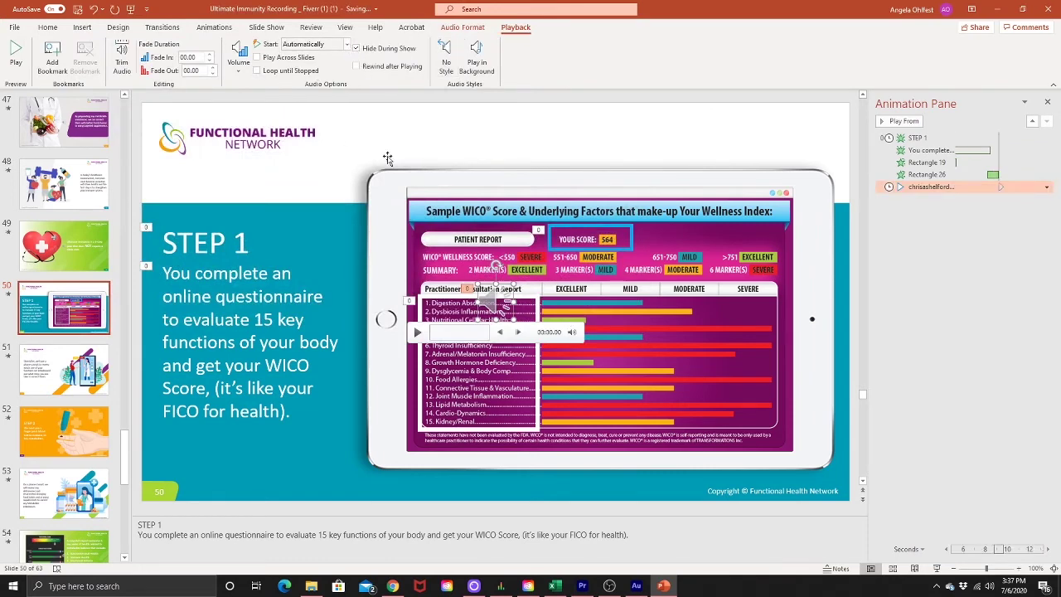
Try the voice-over directly after the STEP 1 title in the animation order and preview the sequence from STEP 1
drag(933, 187, 931, 146)
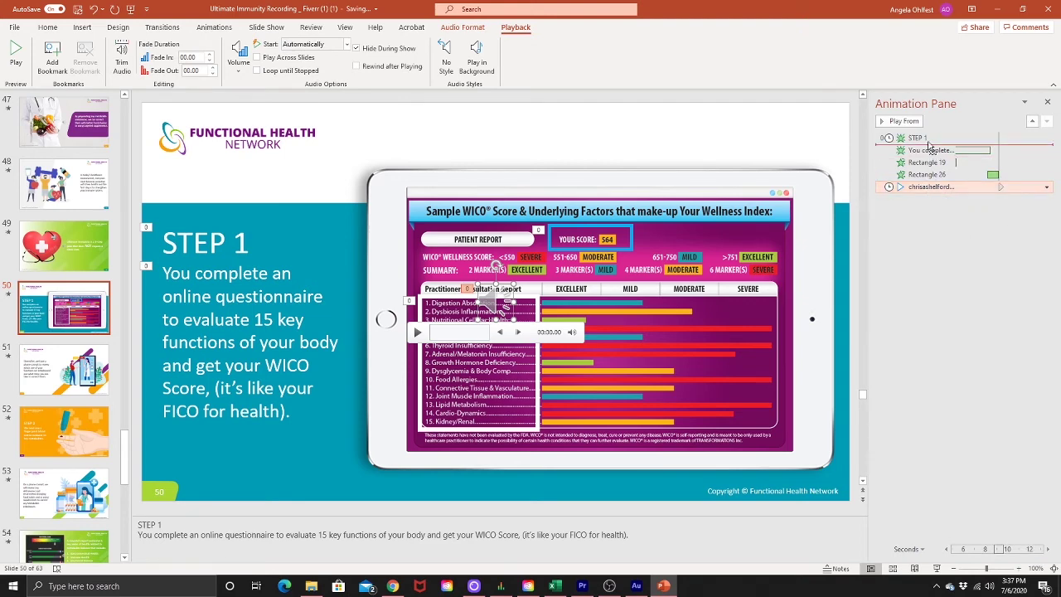
drag(929, 145, 928, 148)
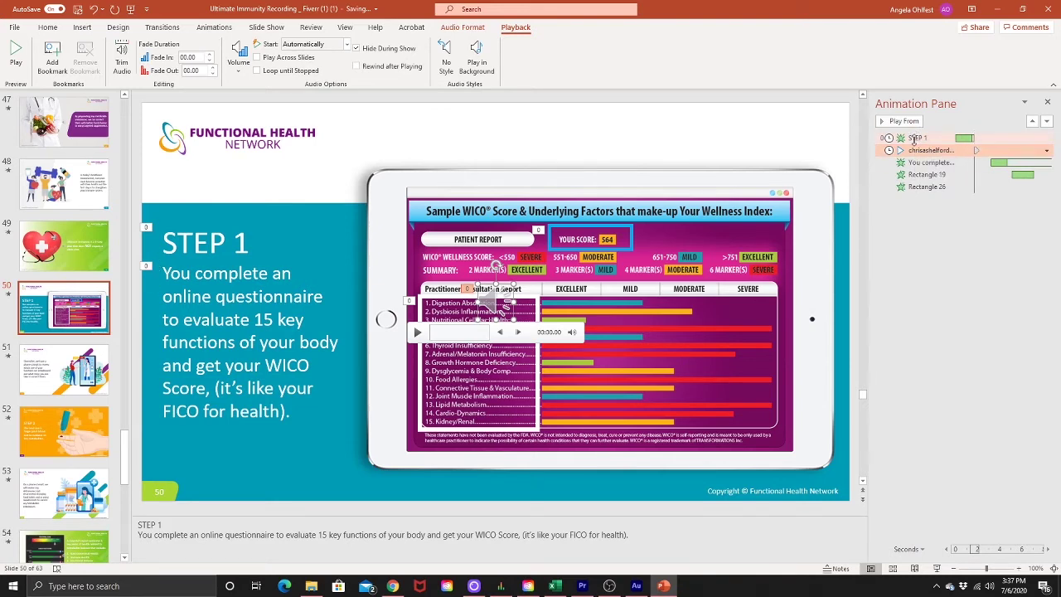
click(909, 138)
click(903, 122)
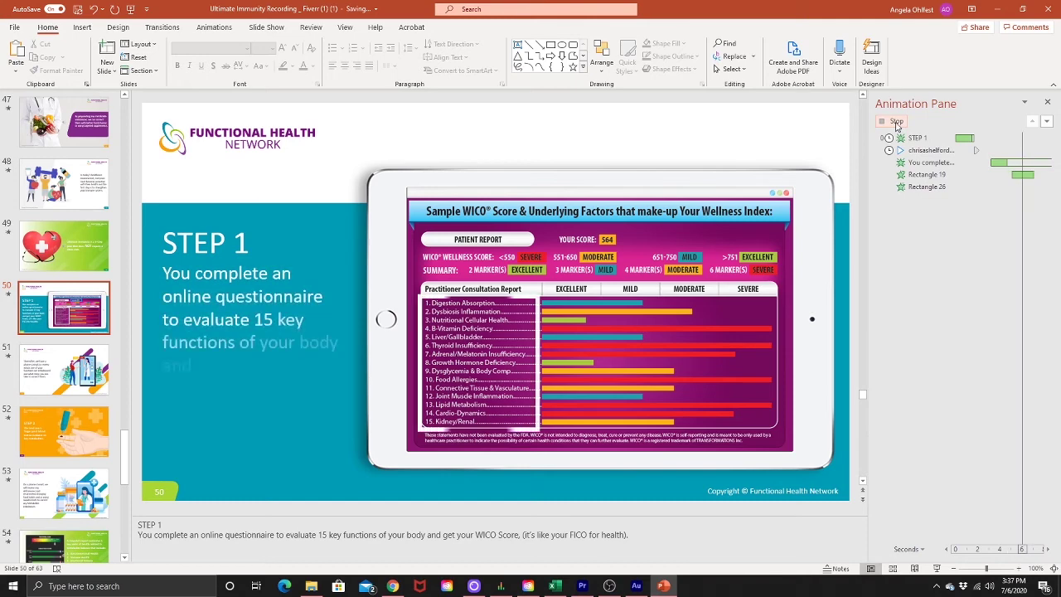
click(895, 124)
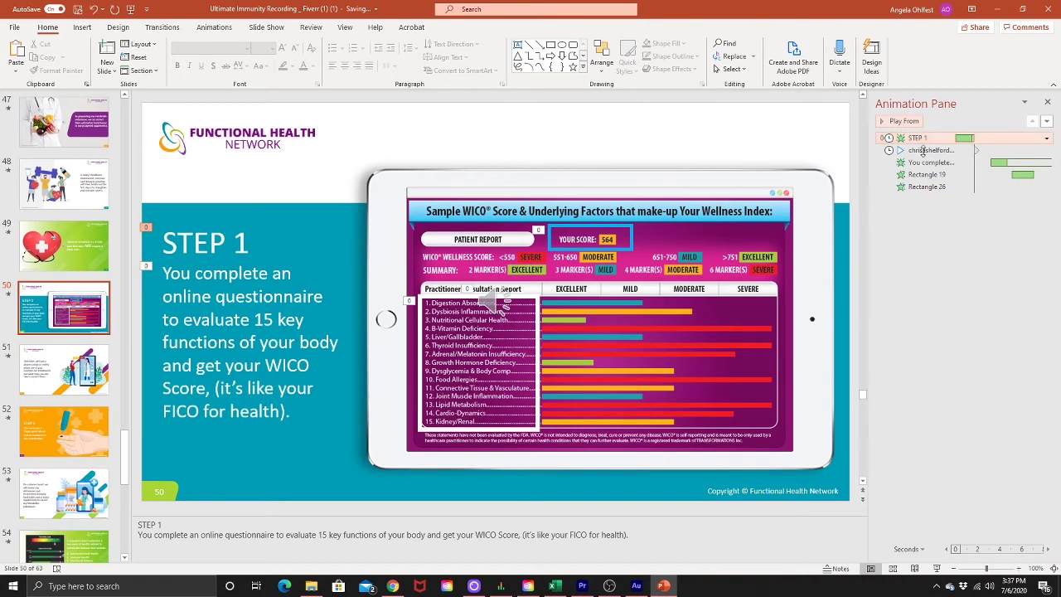
Move the voice-over above STEP 1 to the start of the animation order and briefly preview from it
click(924, 150)
drag(923, 142, 922, 136)
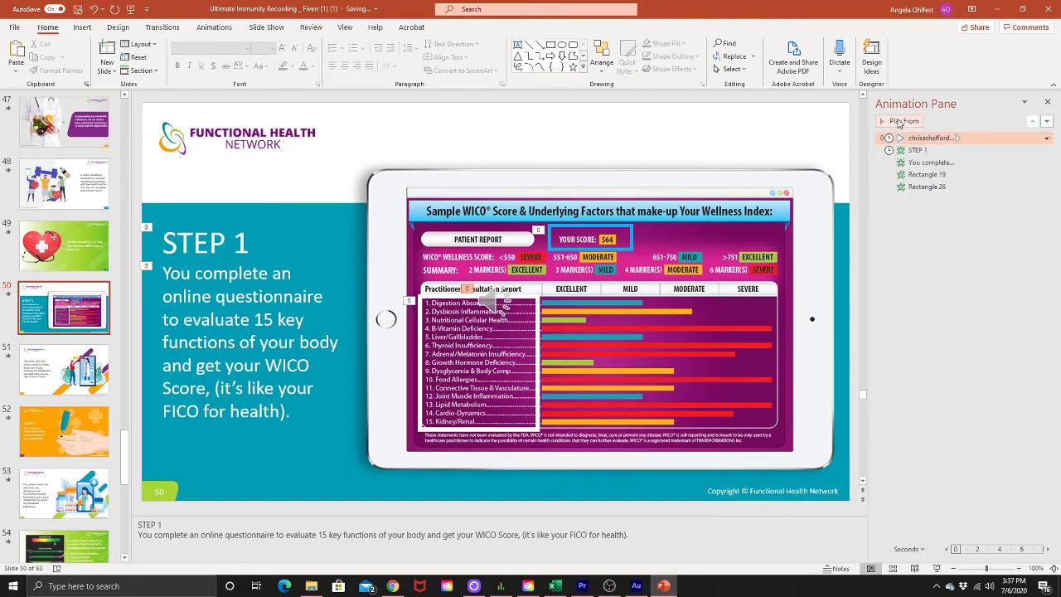
click(904, 121)
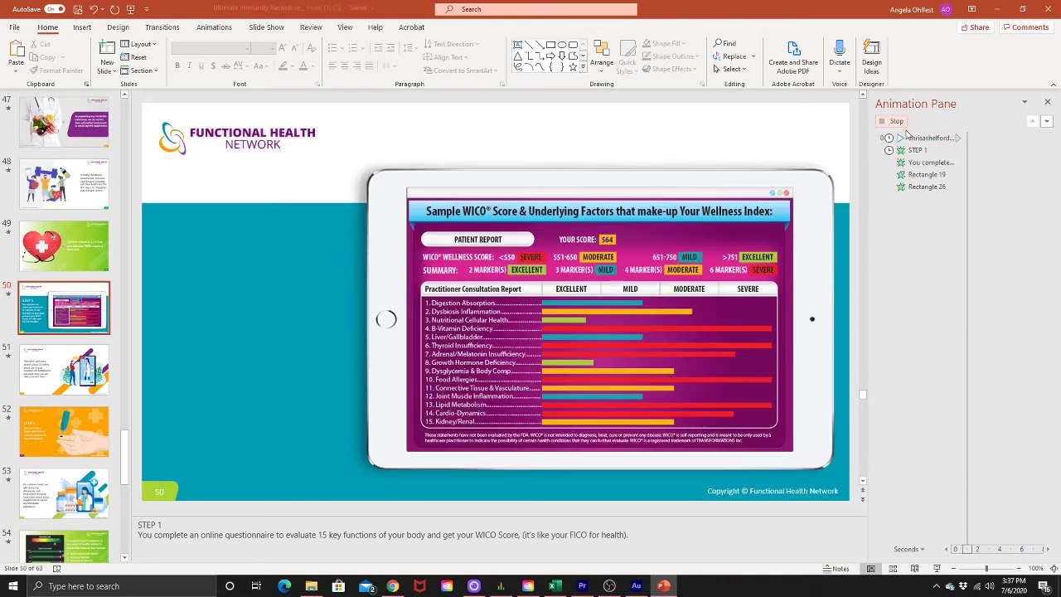
click(898, 123)
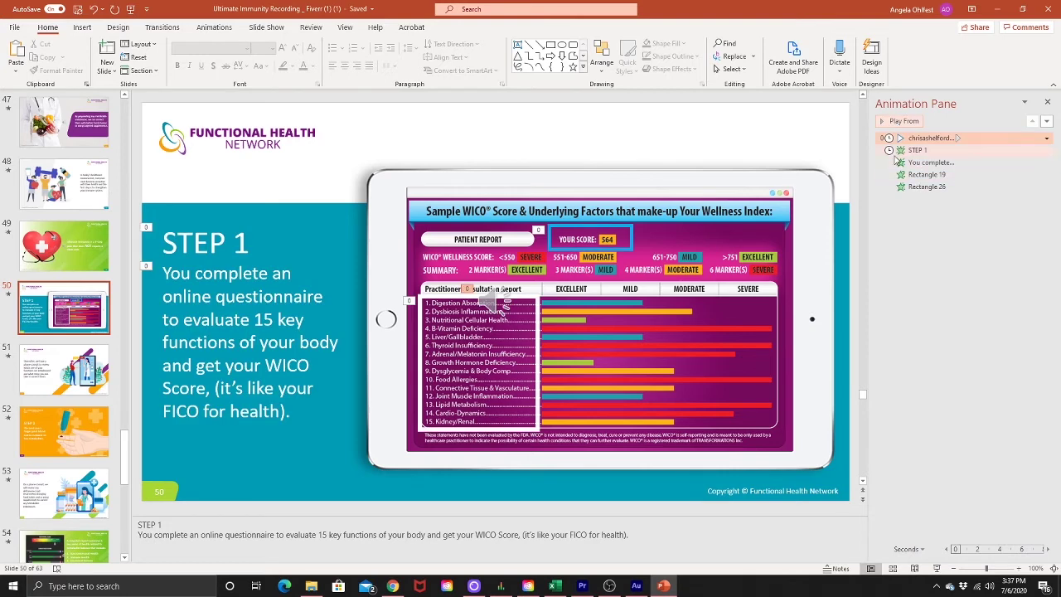
Set both the voice-over clip and the STEP 1 title animation to Start With Previous
click(1046, 138)
click(996, 164)
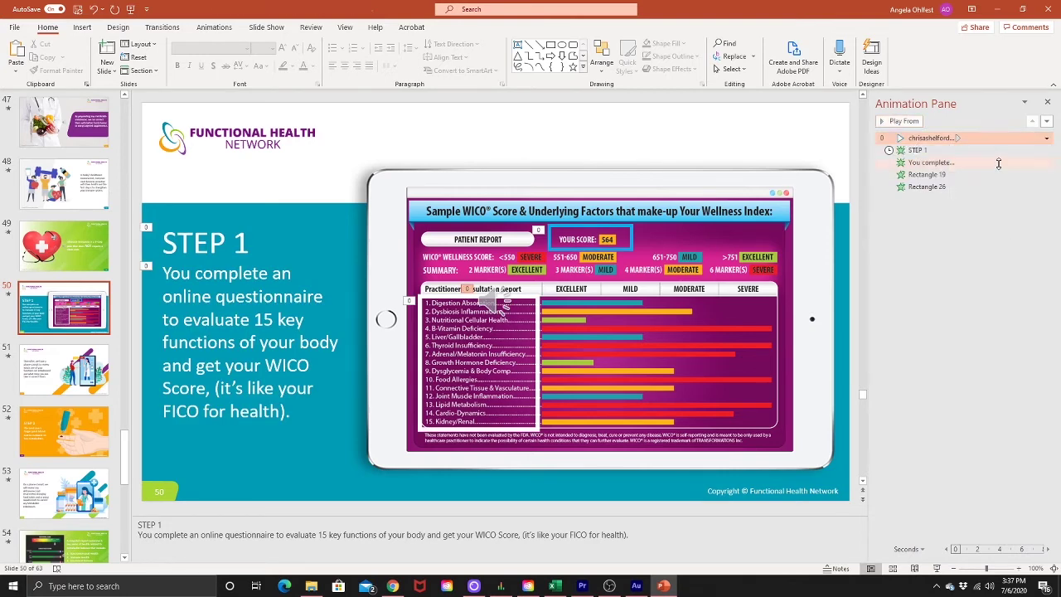
click(1048, 151)
click(1048, 151)
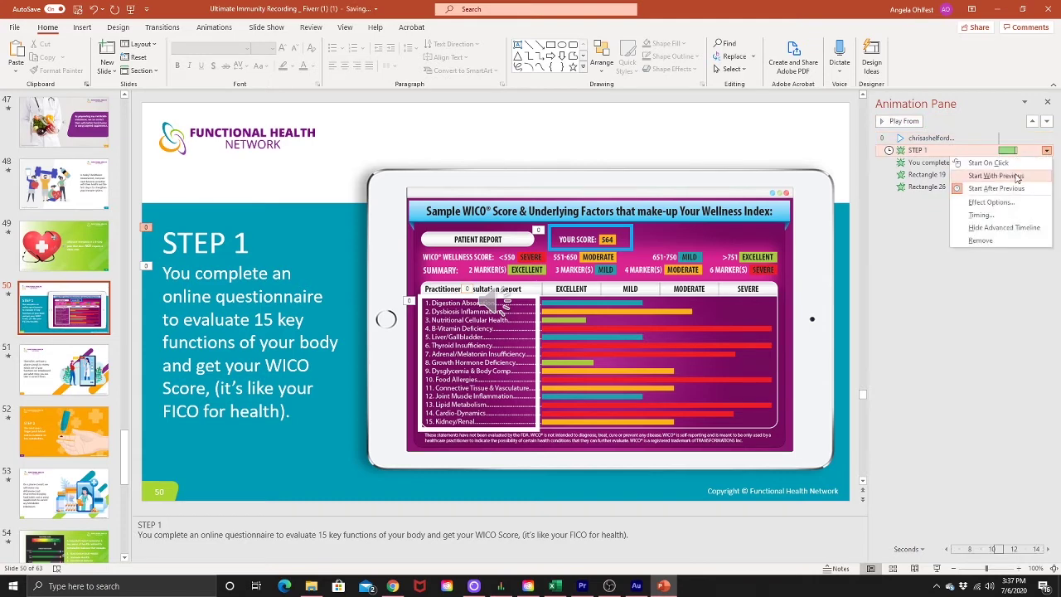
click(1020, 174)
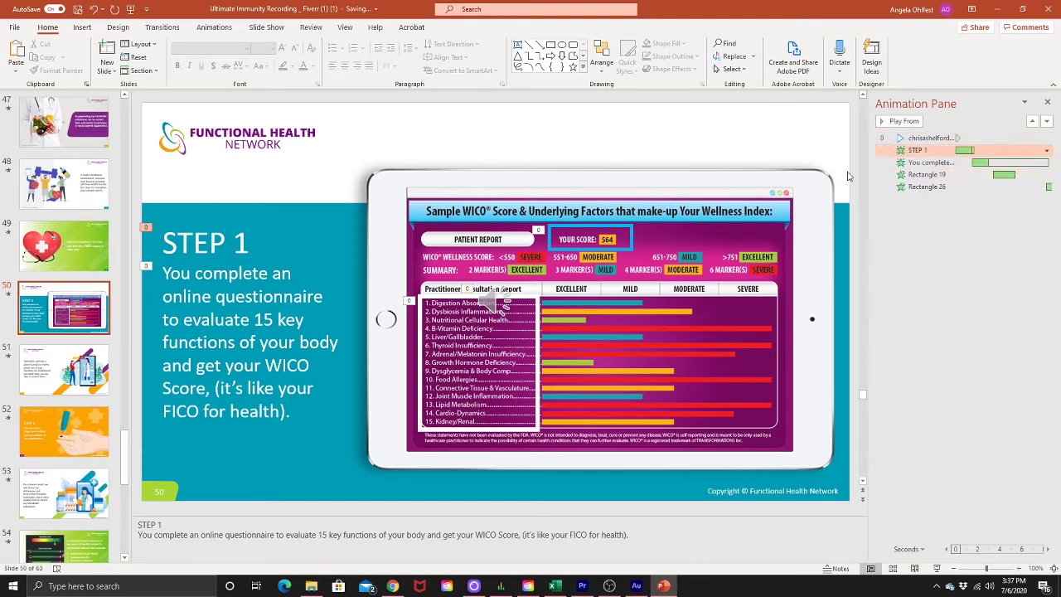
Preview the slide's animations from the voice-over clip and dismiss the mail notification
click(909, 136)
click(904, 122)
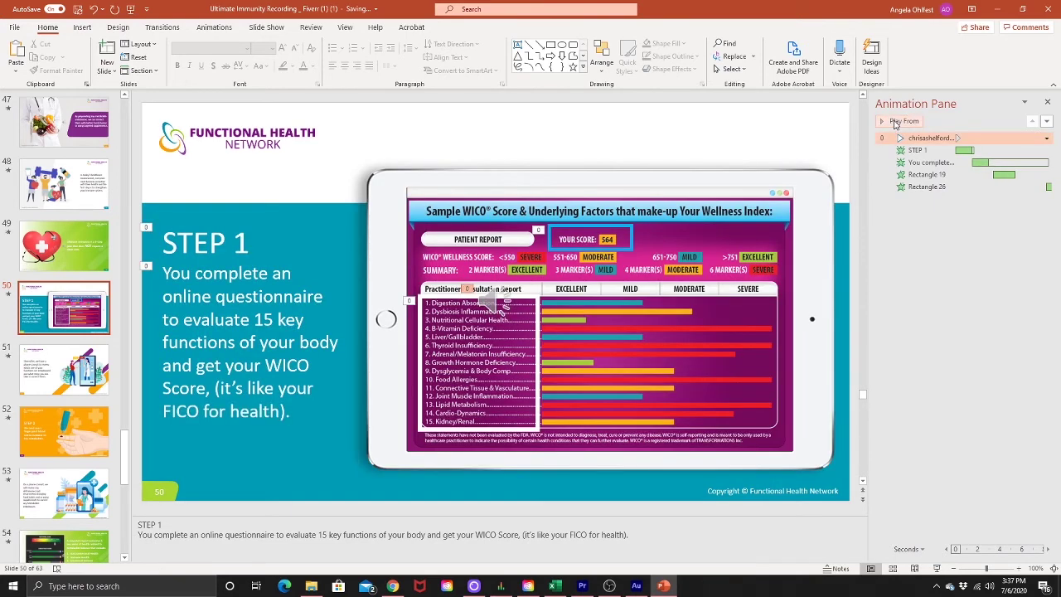
click(896, 122)
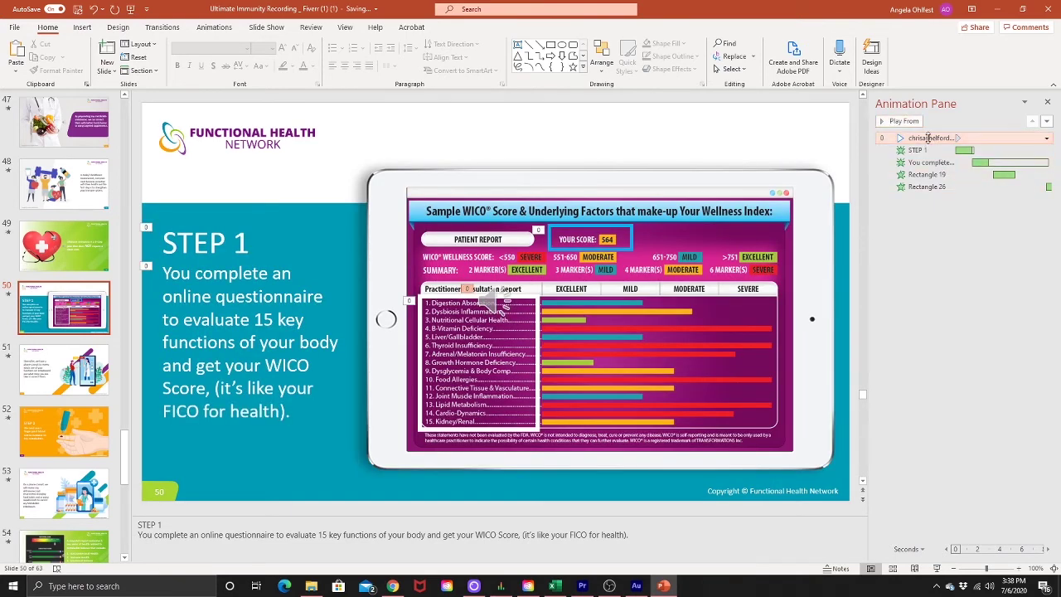
click(903, 123)
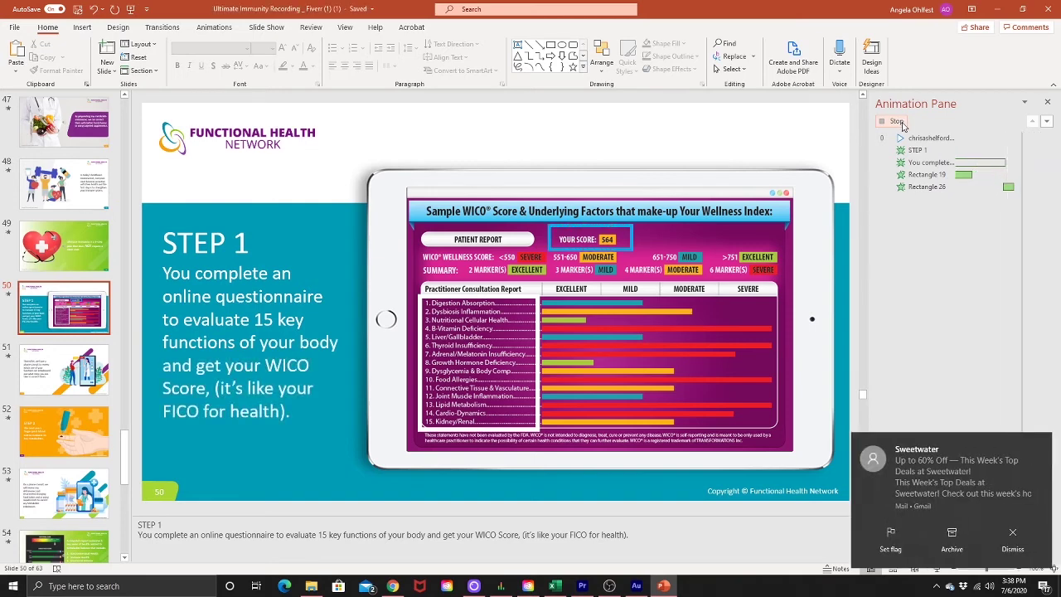
click(1018, 547)
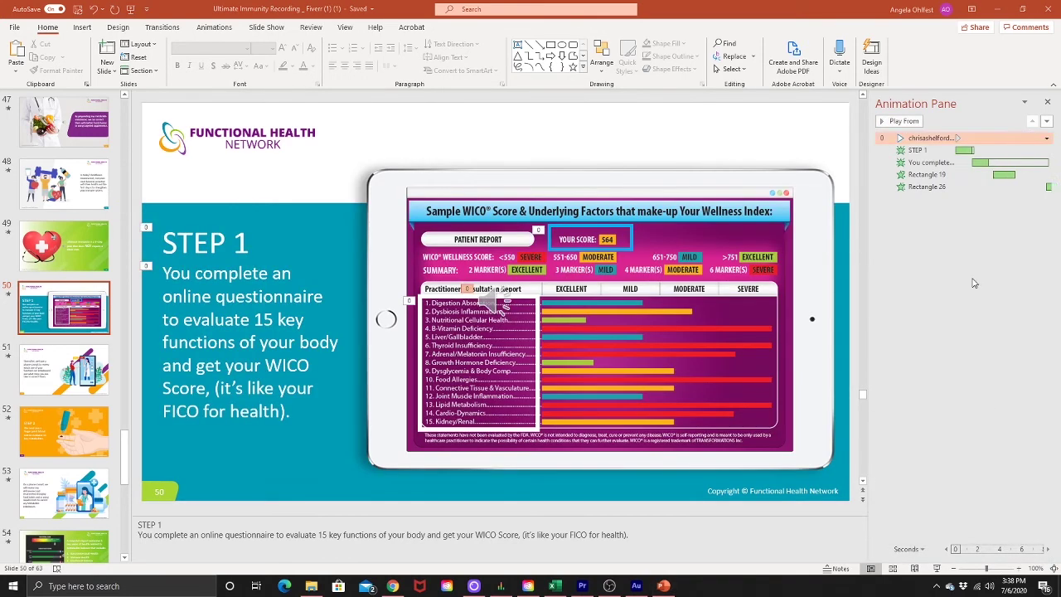
Compare where the Rectangle 19 and Rectangle 26 animations fall on the timeline and which slide frames they control
click(928, 175)
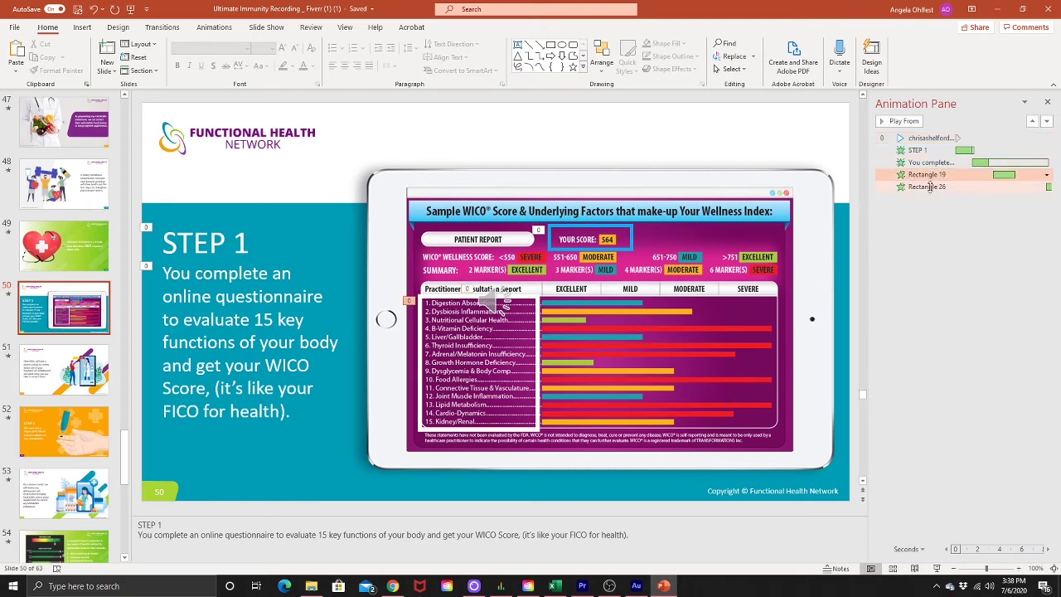
click(928, 176)
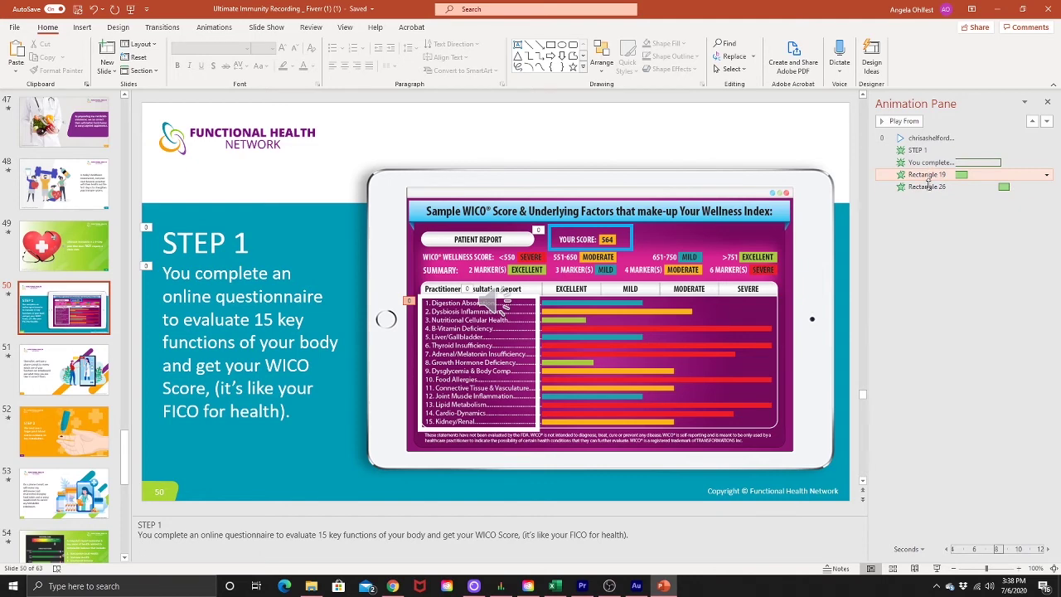
click(929, 187)
click(922, 175)
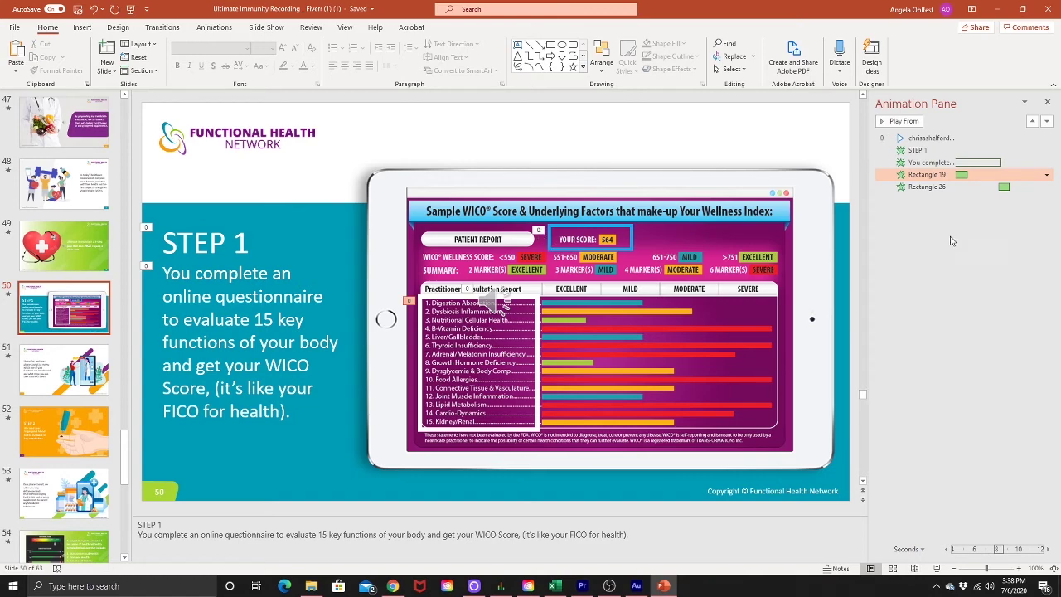
click(925, 187)
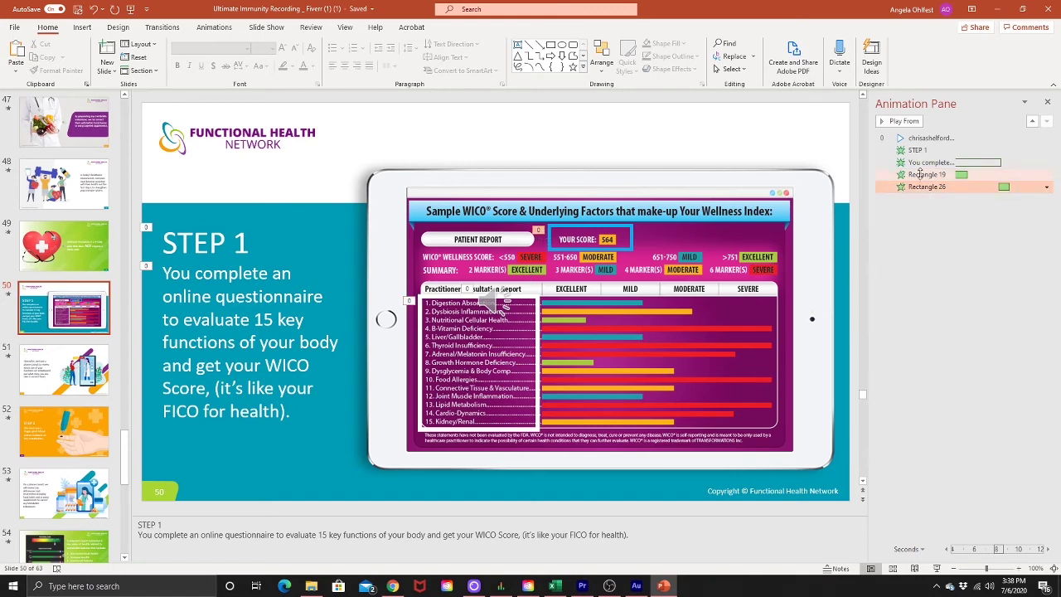
Review the start, delay and duration of the Rectangle 19 animation that frames the 15-item list, keeping its timing
click(429, 307)
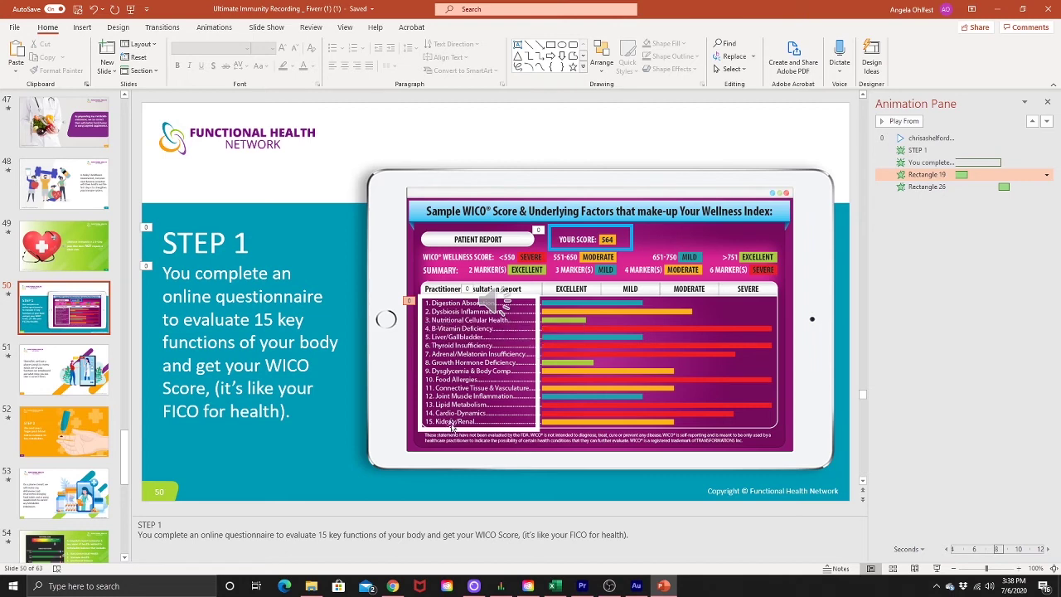
click(1047, 175)
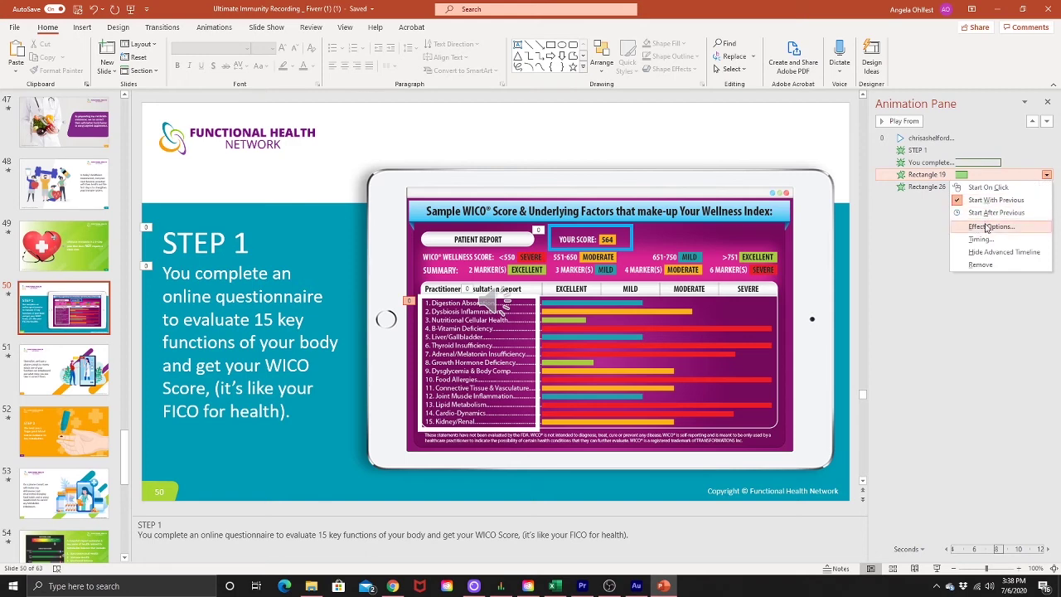
click(982, 239)
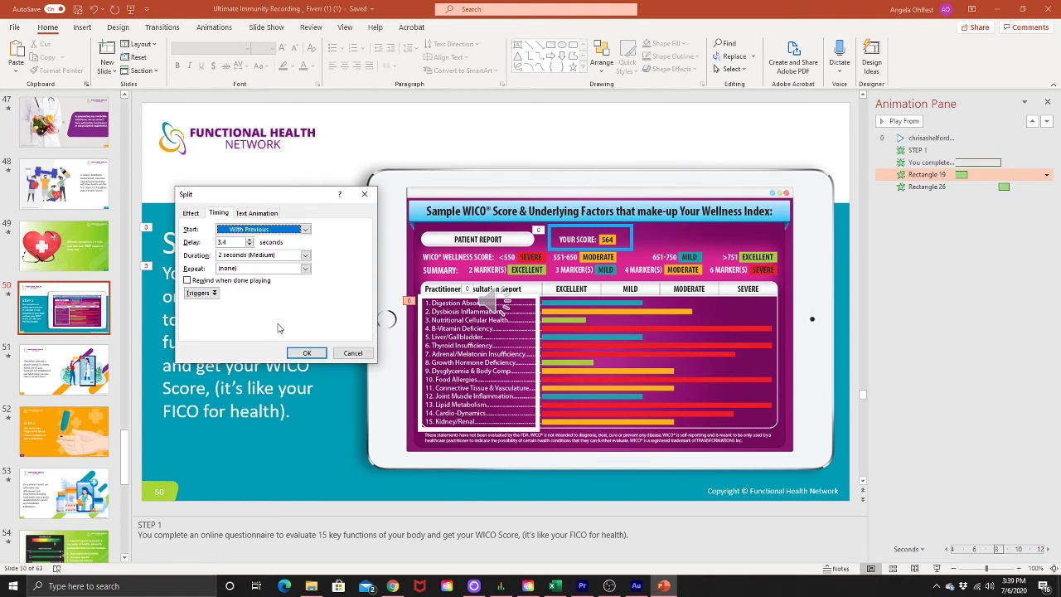
drag(285, 199, 343, 127)
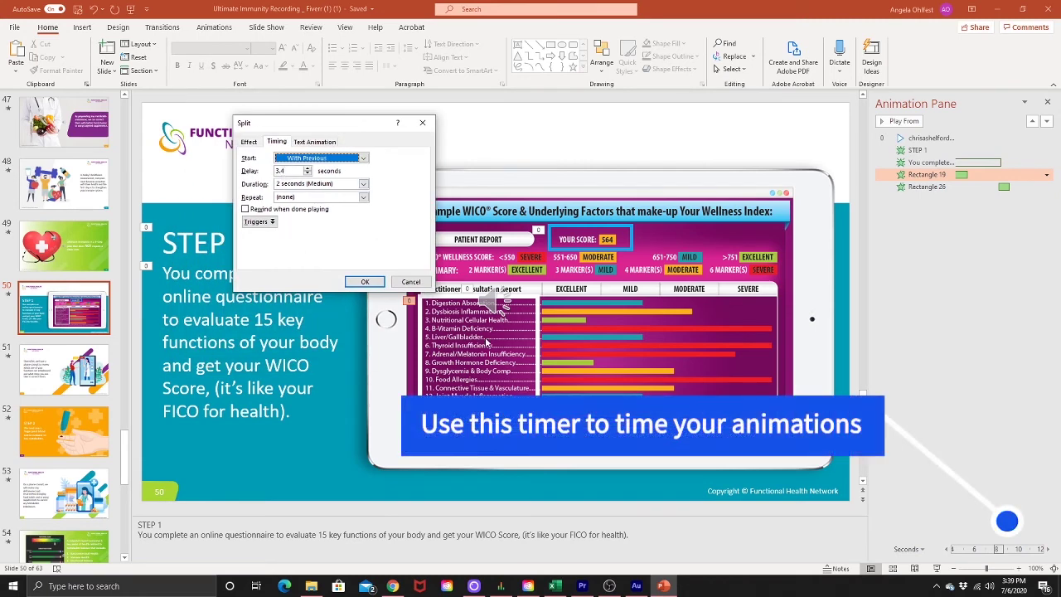
click(365, 281)
Review the timing settings of the Rectangle 26 animation that frames the score, keeping its delay and duration
click(920, 188)
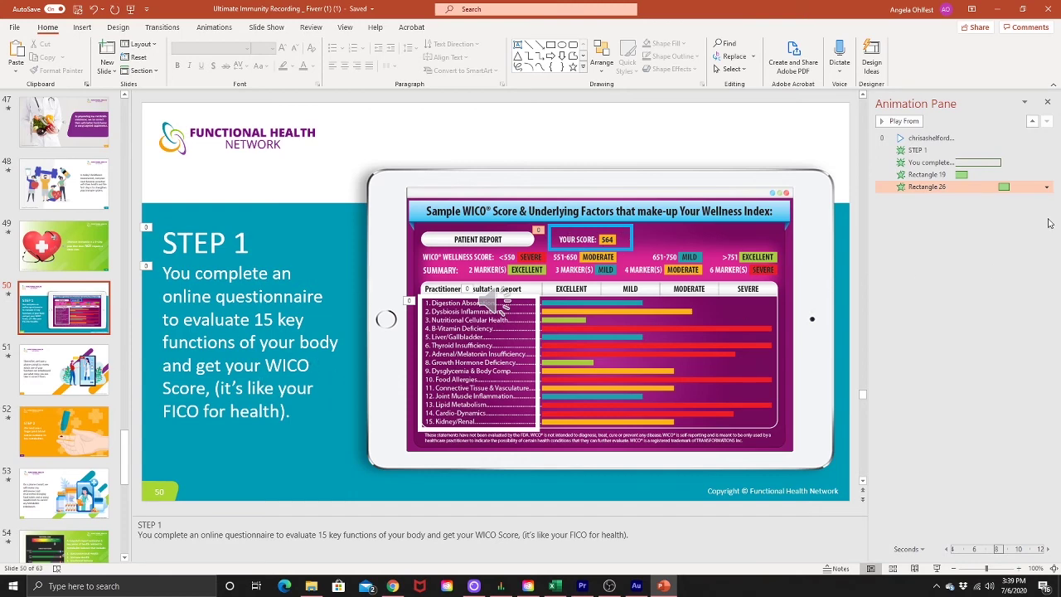
click(1047, 187)
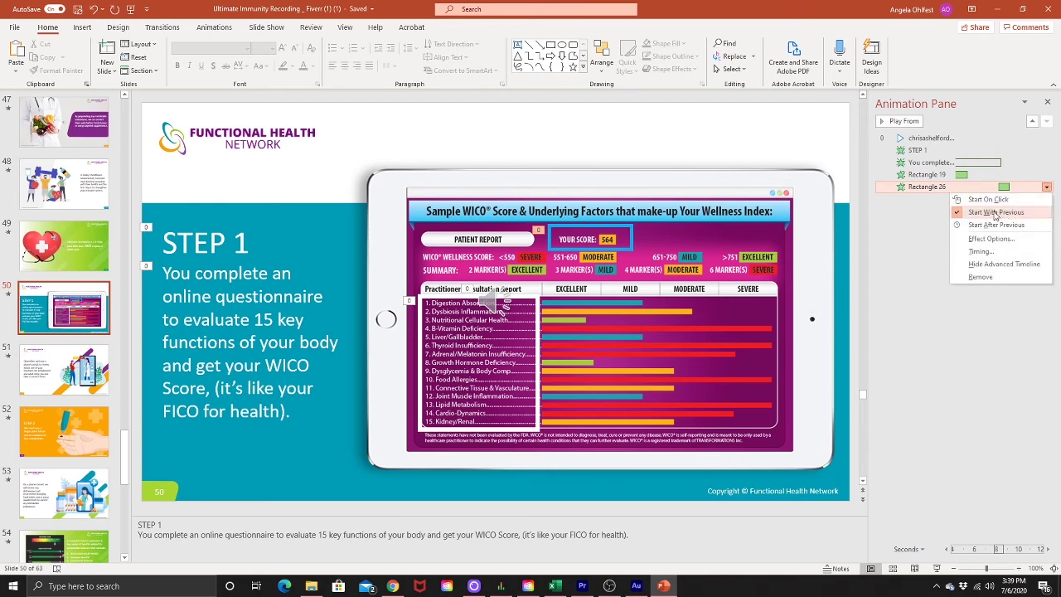
click(981, 251)
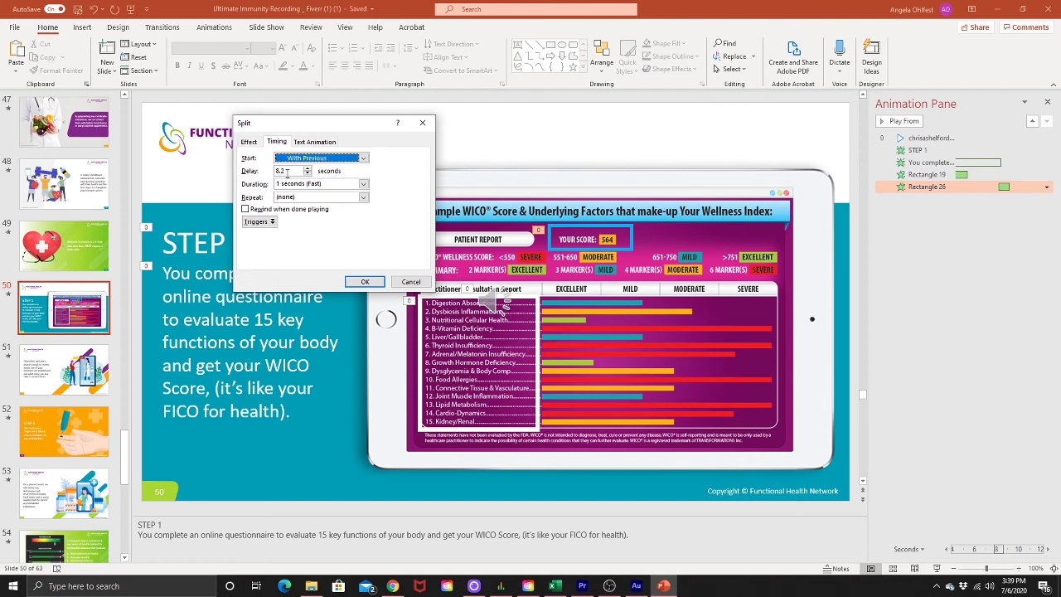
click(377, 284)
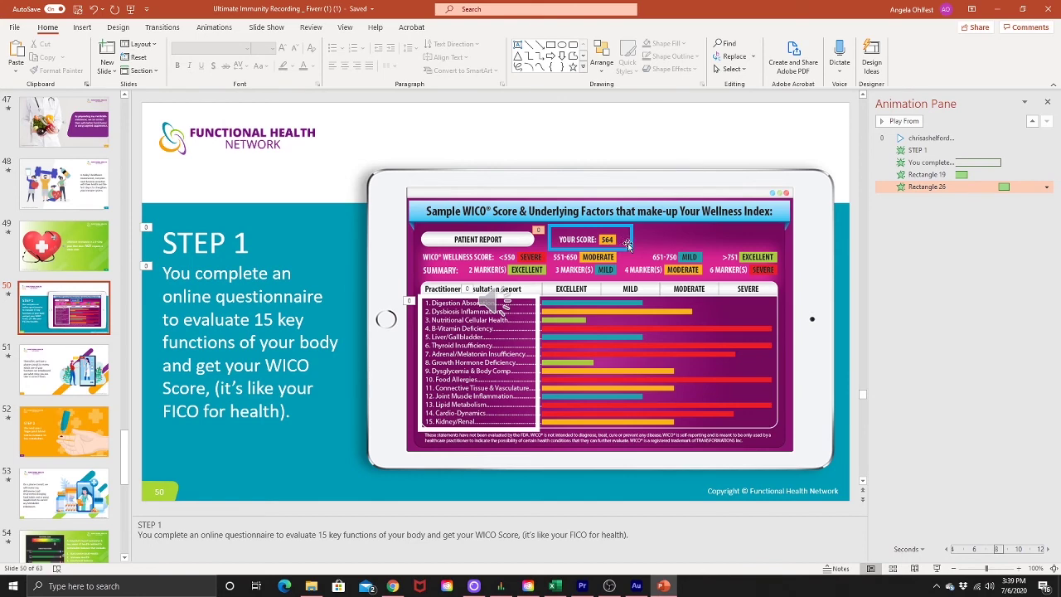
Play all of slide 50's animations together with the voice-over, starting from the audio clip
click(937, 138)
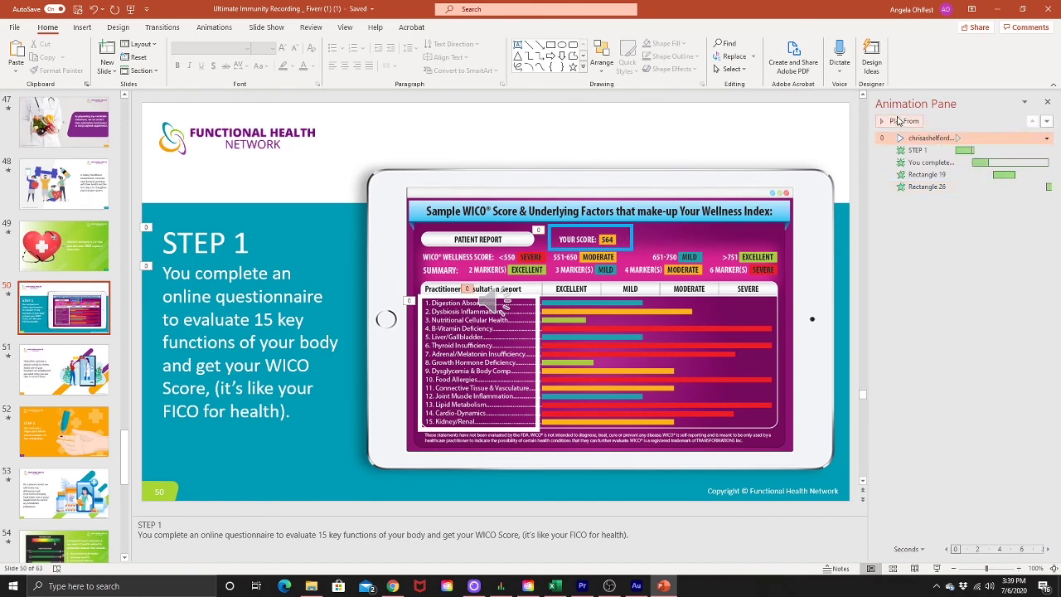
click(899, 121)
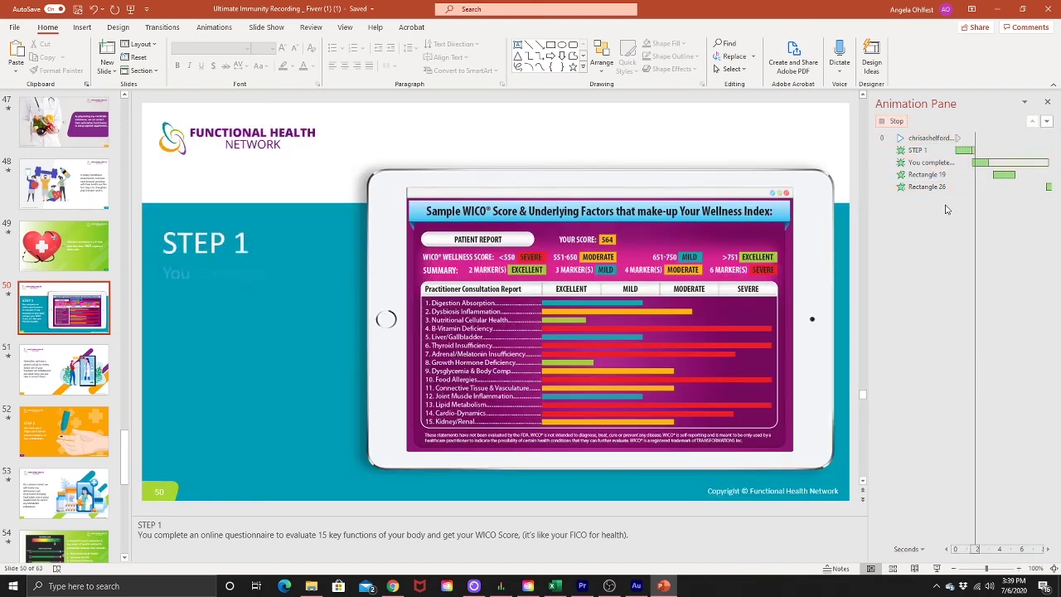